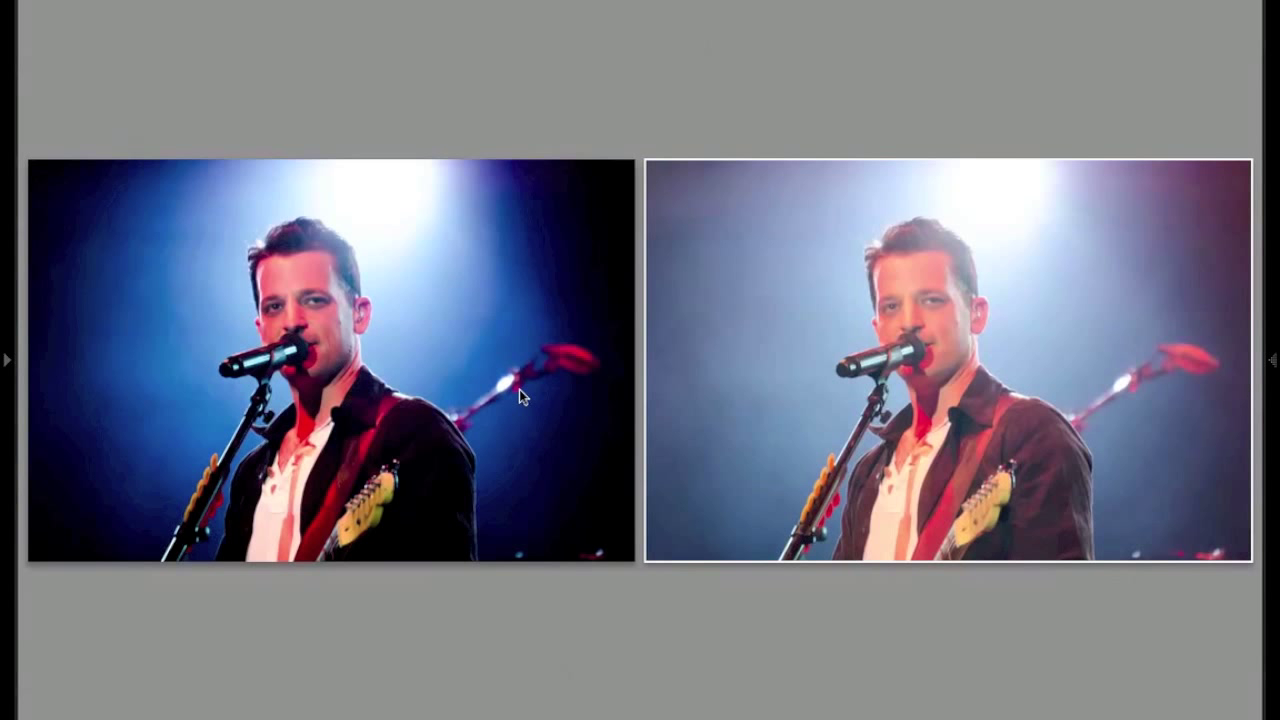
# - Open the unedited concert photo for developing and cool its white balance temperature to 2889
pyautogui.moveTo(804, 339)
pyautogui.press('d')
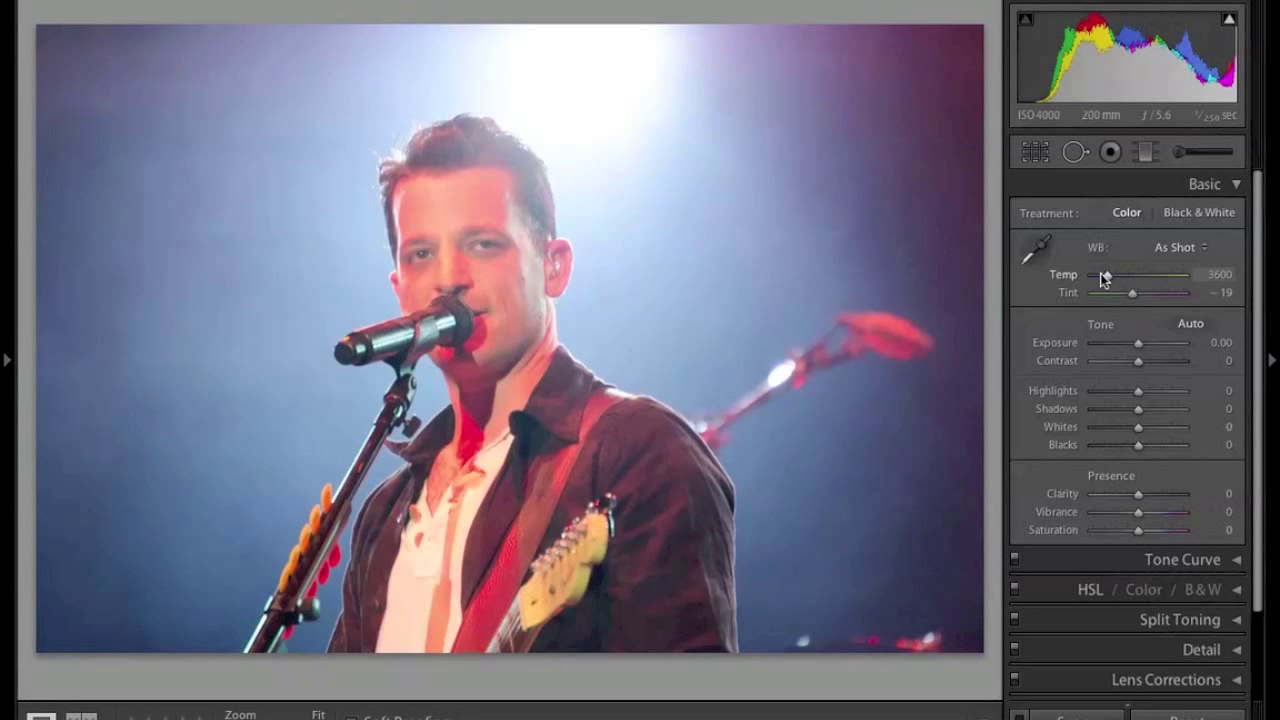
pyautogui.moveTo(1100, 273); pyautogui.dragTo(1100, 277)
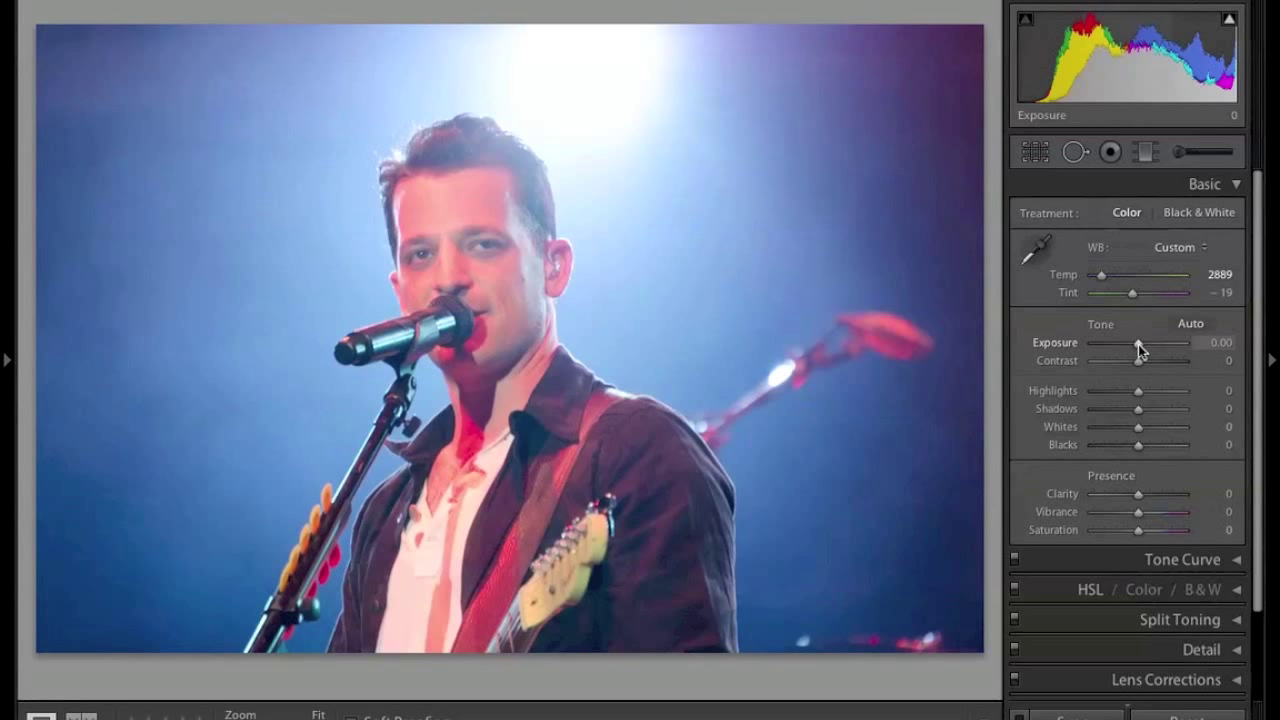
# - Darken the concert photo by setting its exposure to -0.60
pyautogui.moveTo(1138, 344); pyautogui.dragTo(1132, 349)
pyautogui.click(1228, 343)
pyautogui.press('BackSpace')
pyautogui.write('-0.6')
pyautogui.press('Return')
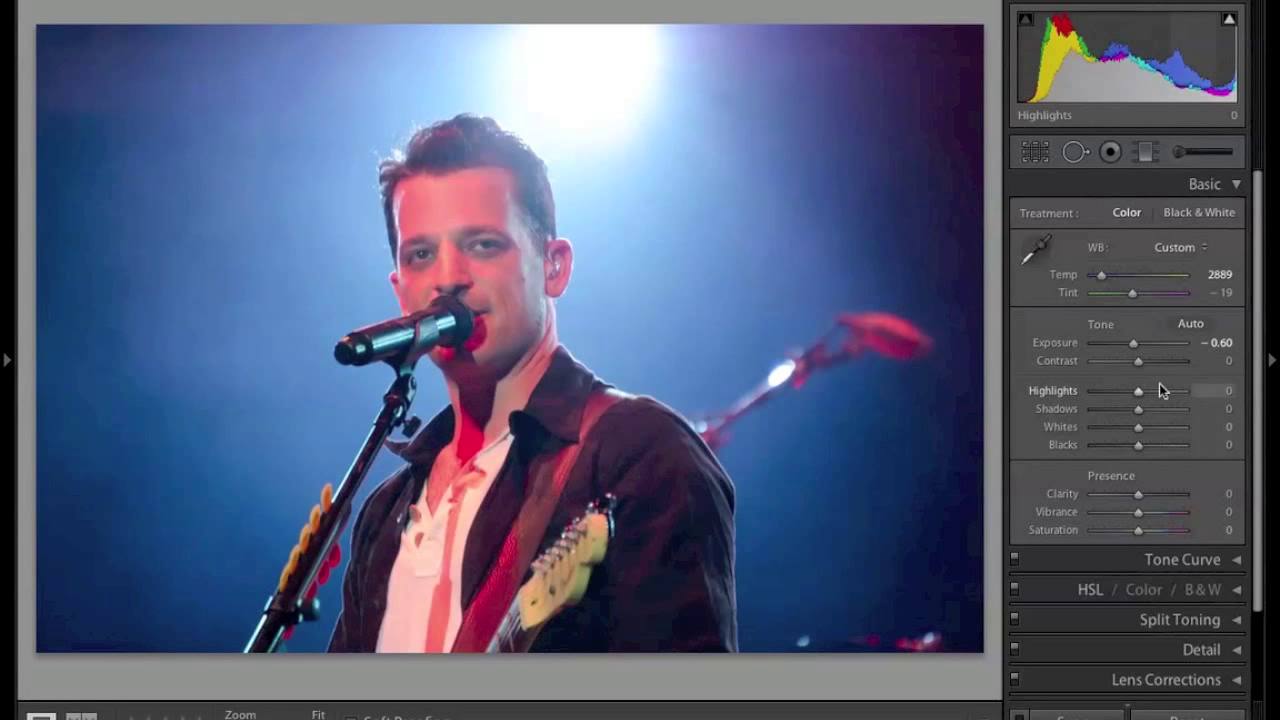
# - Raise the photo's contrast to +100, comparing it with a near-zero setting along the way
pyautogui.moveTo(1180, 361); pyautogui.dragTo(1191, 360)
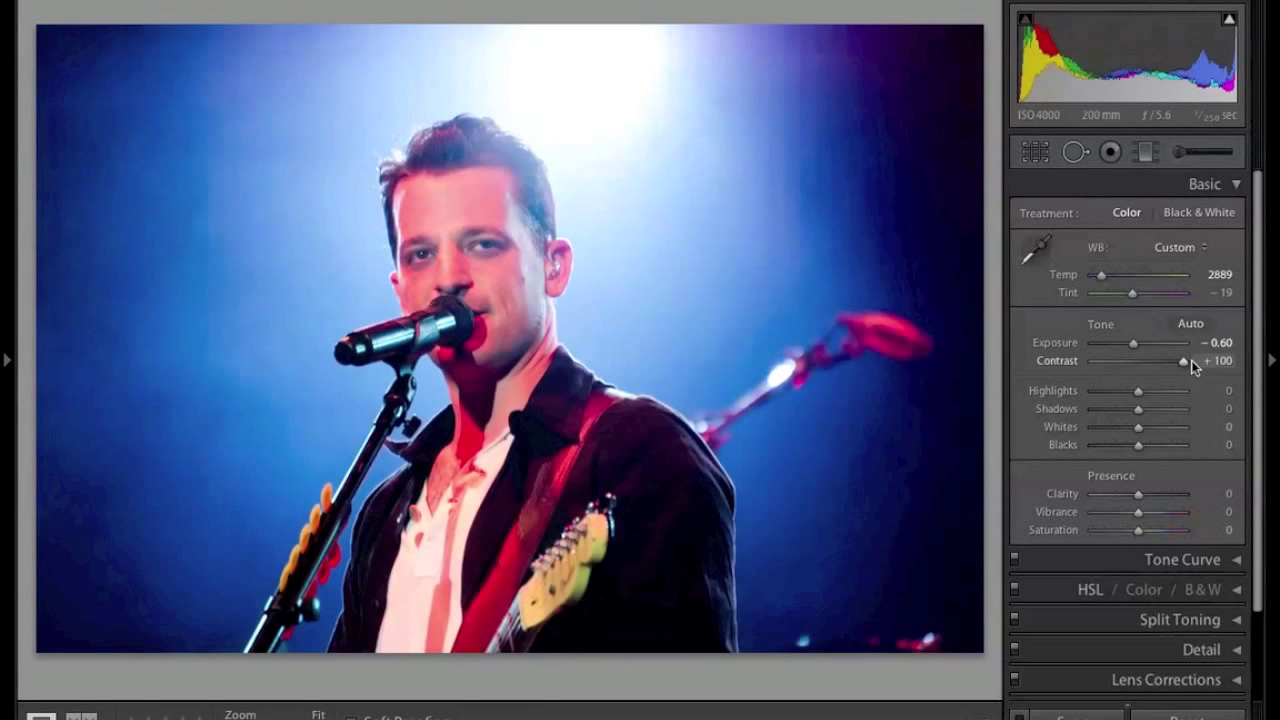
pyautogui.click(1139, 360)
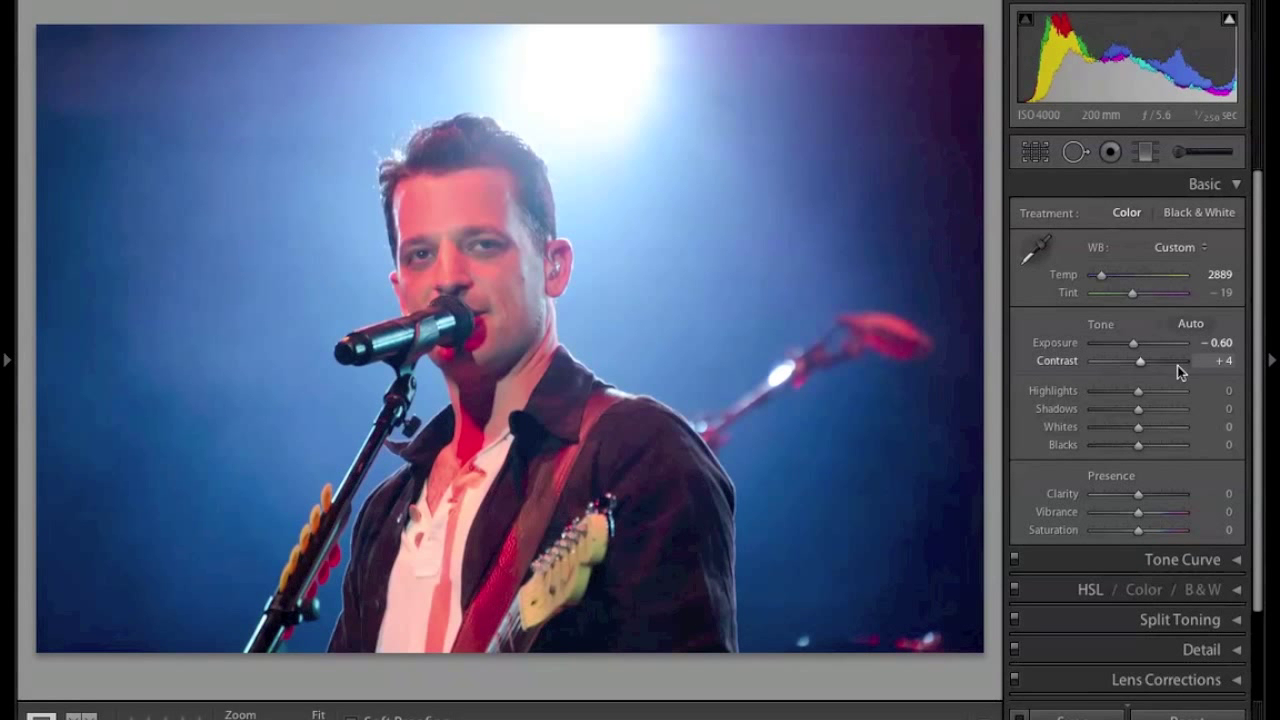
pyautogui.moveTo(1139, 362); pyautogui.dragTo(1189, 362)
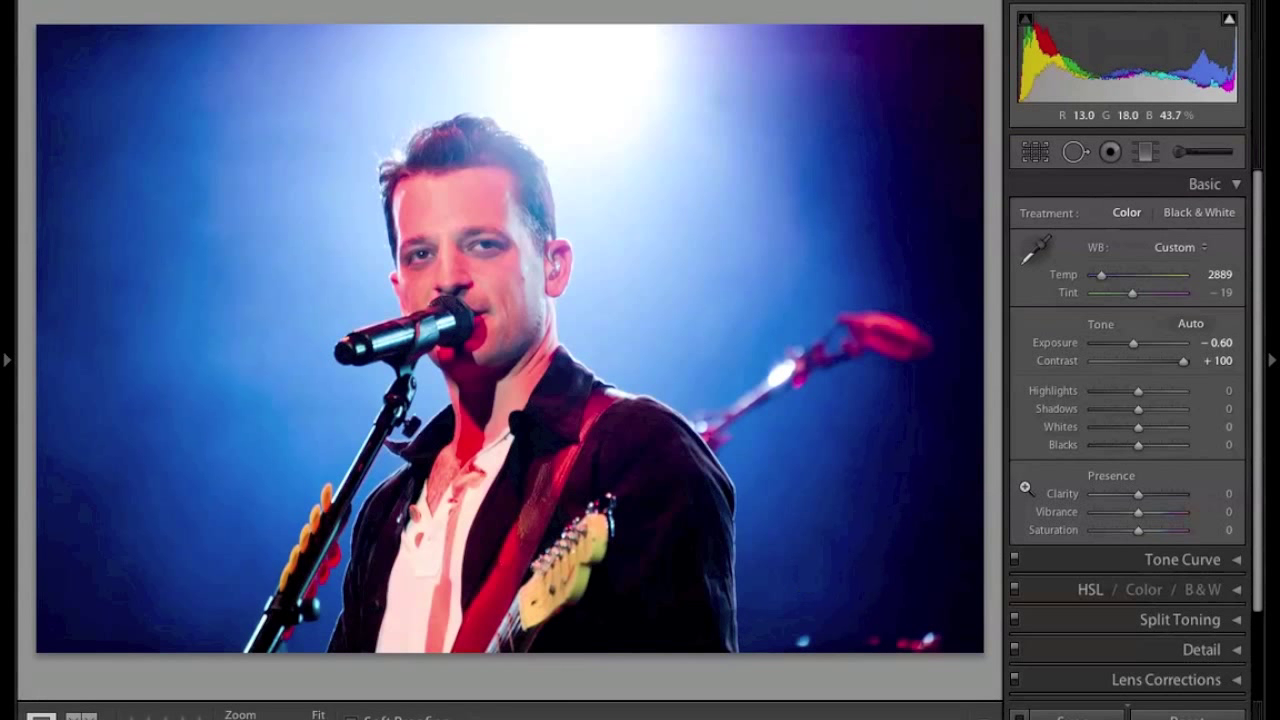
# - Lift the dark areas of the photo by setting Shadows to +30
pyautogui.moveTo(1139, 412); pyautogui.dragTo(1152, 411)
pyautogui.click(1214, 408)
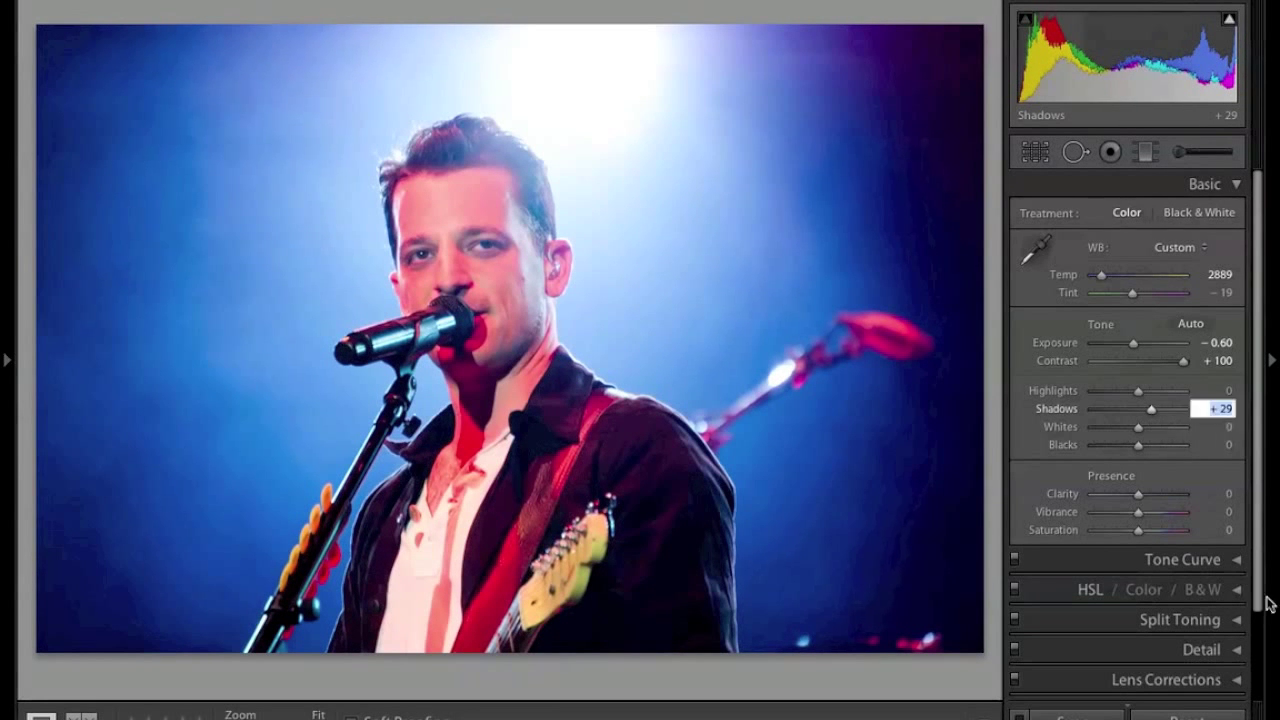
pyautogui.press('Up')
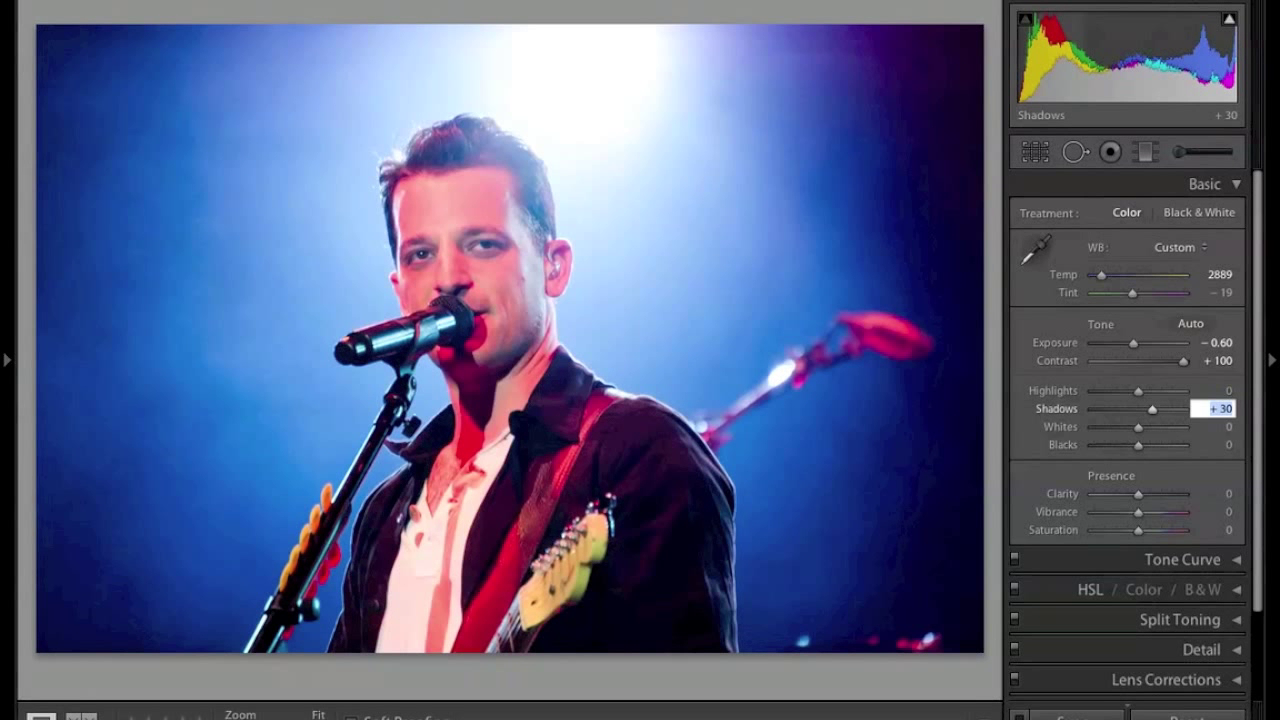
pyautogui.press('Return')
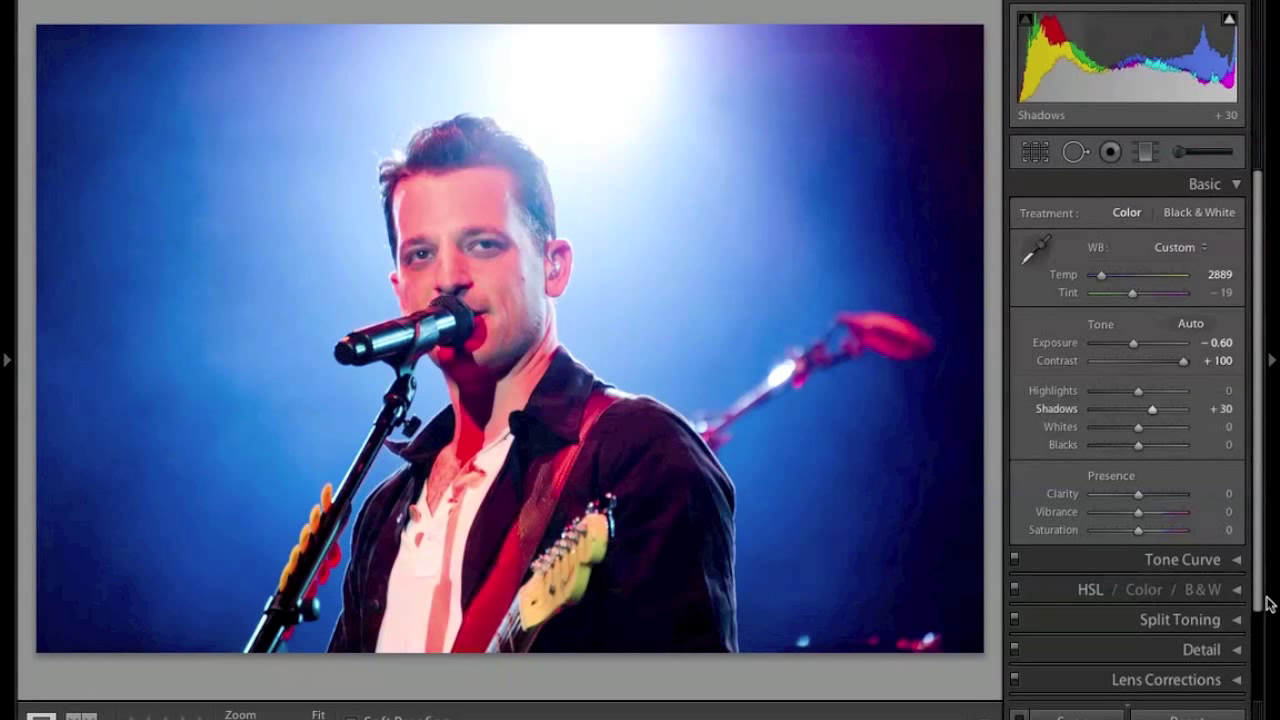
# - Deepen the darkest tones by lowering Blacks to -20
pyautogui.click(1210, 445)
pyautogui.press('Down')
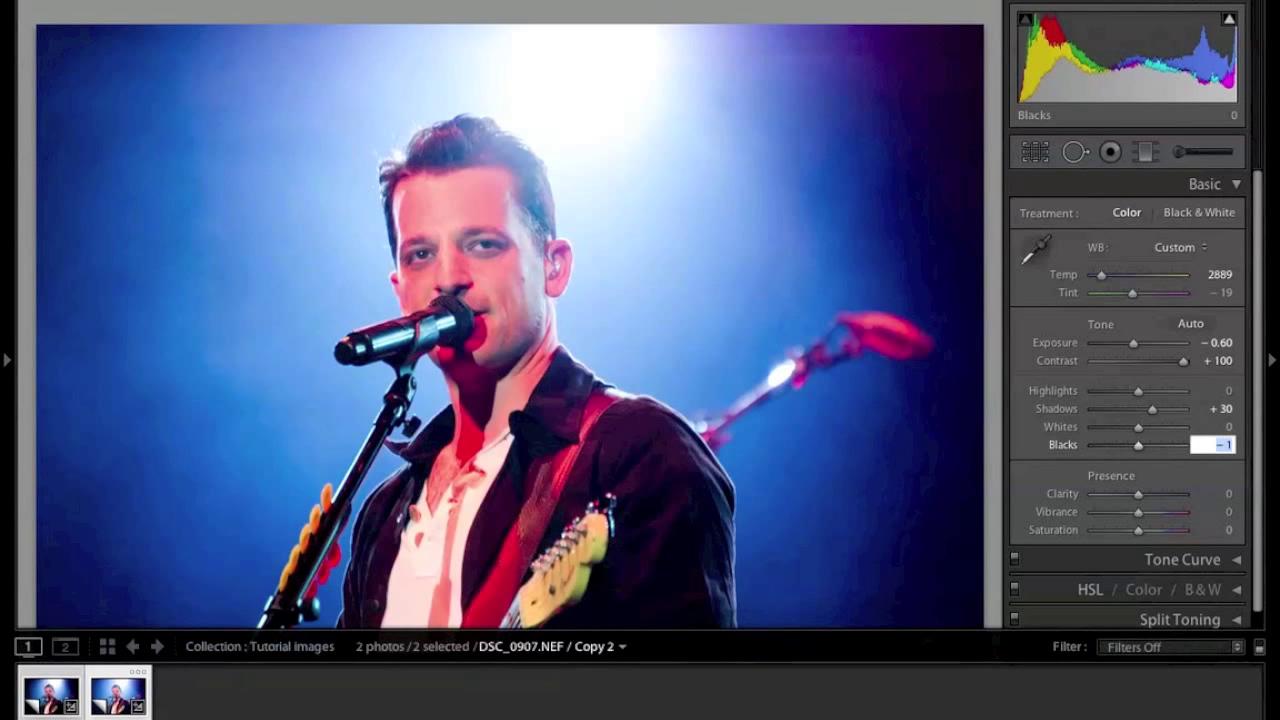
pyautogui.press('Down')
pyautogui.press('Down')
pyautogui.press('Down')
pyautogui.press('Down')
pyautogui.press('Down')
pyautogui.press('Down')
pyautogui.press('Down')
pyautogui.press('Down')
pyautogui.press('Down')
pyautogui.press('Down')
pyautogui.press('Down')
pyautogui.press('Down')
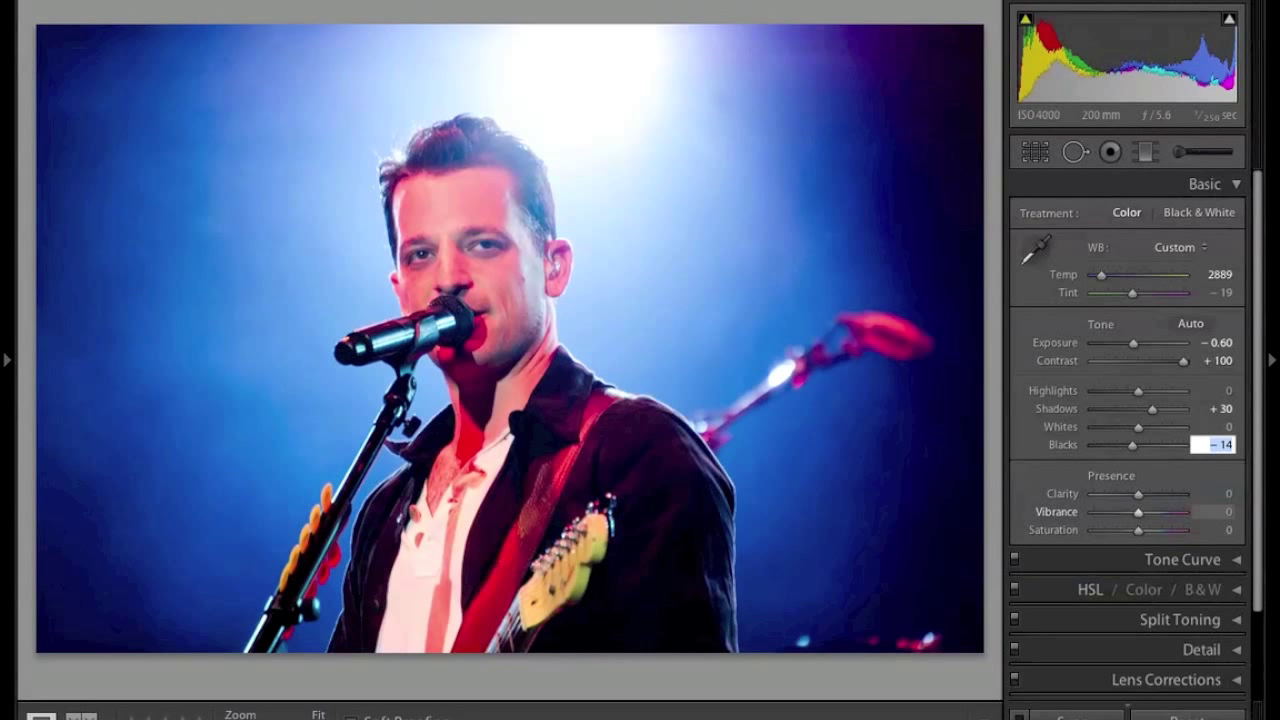
pyautogui.press('Down')
pyautogui.press('Down')
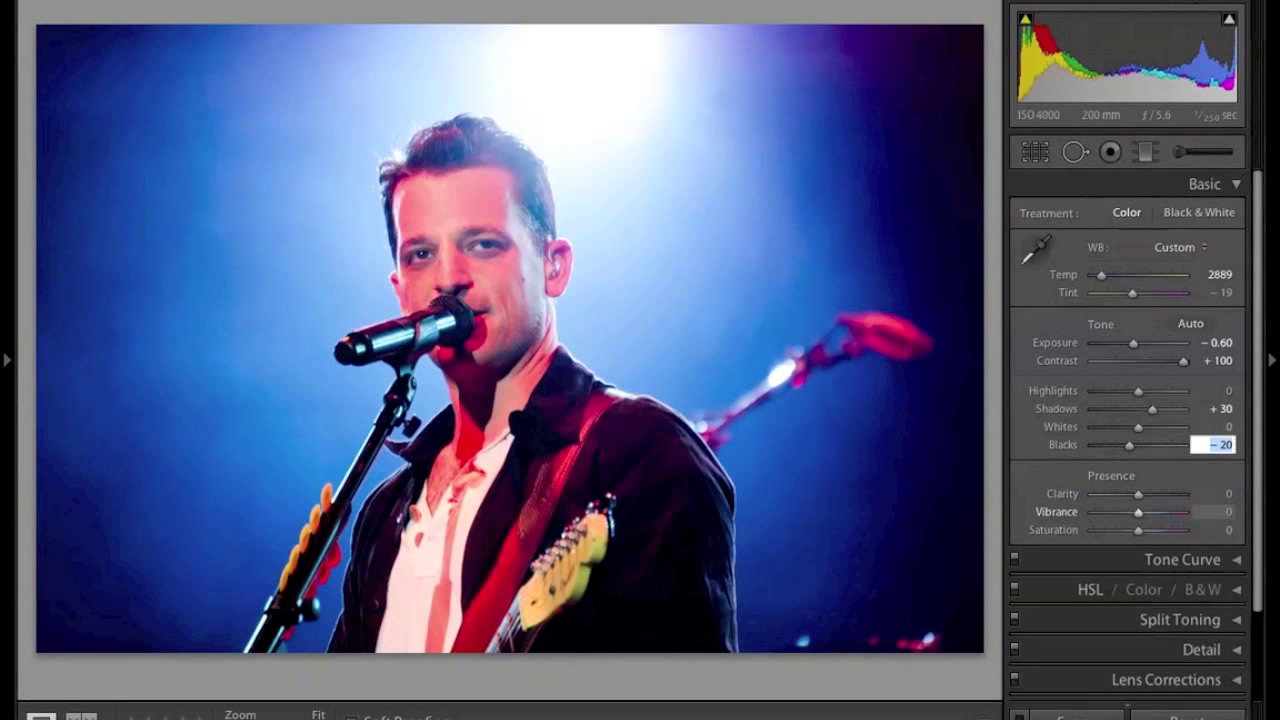
pyautogui.press('Return')
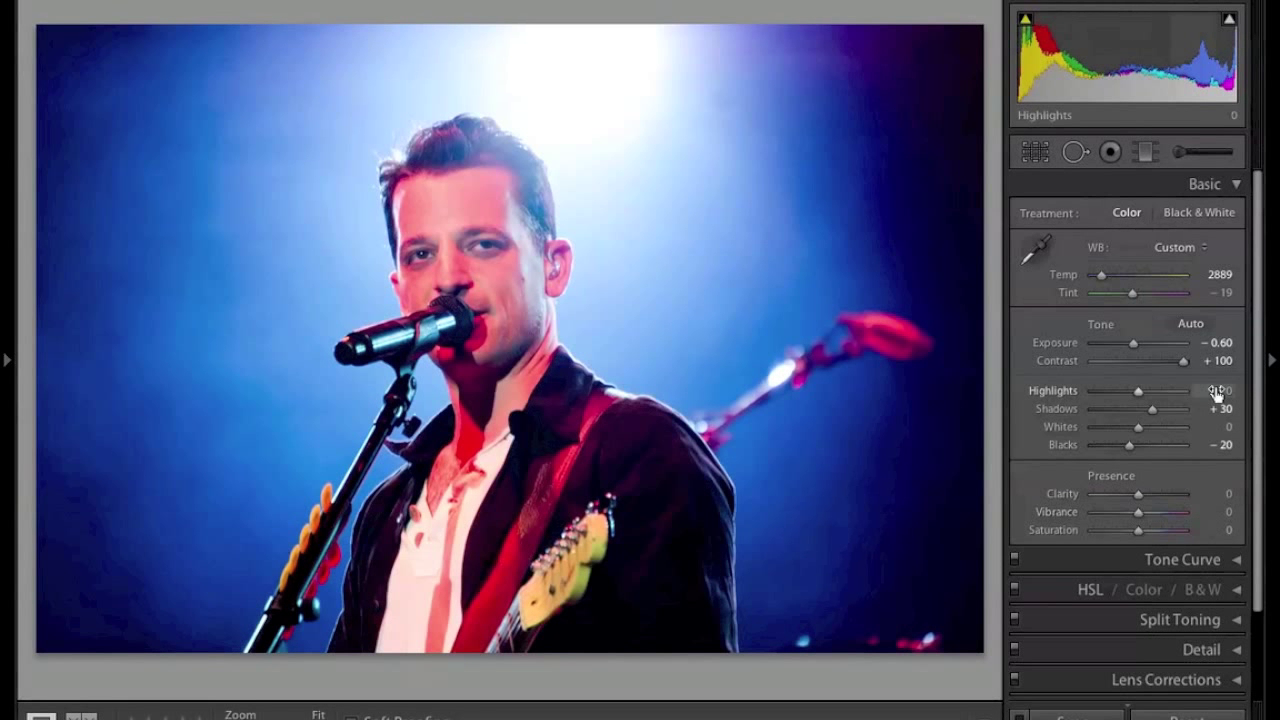
# - Increase the photo's Clarity slightly to +2
pyautogui.click(1209, 494)
pyautogui.press('F6')
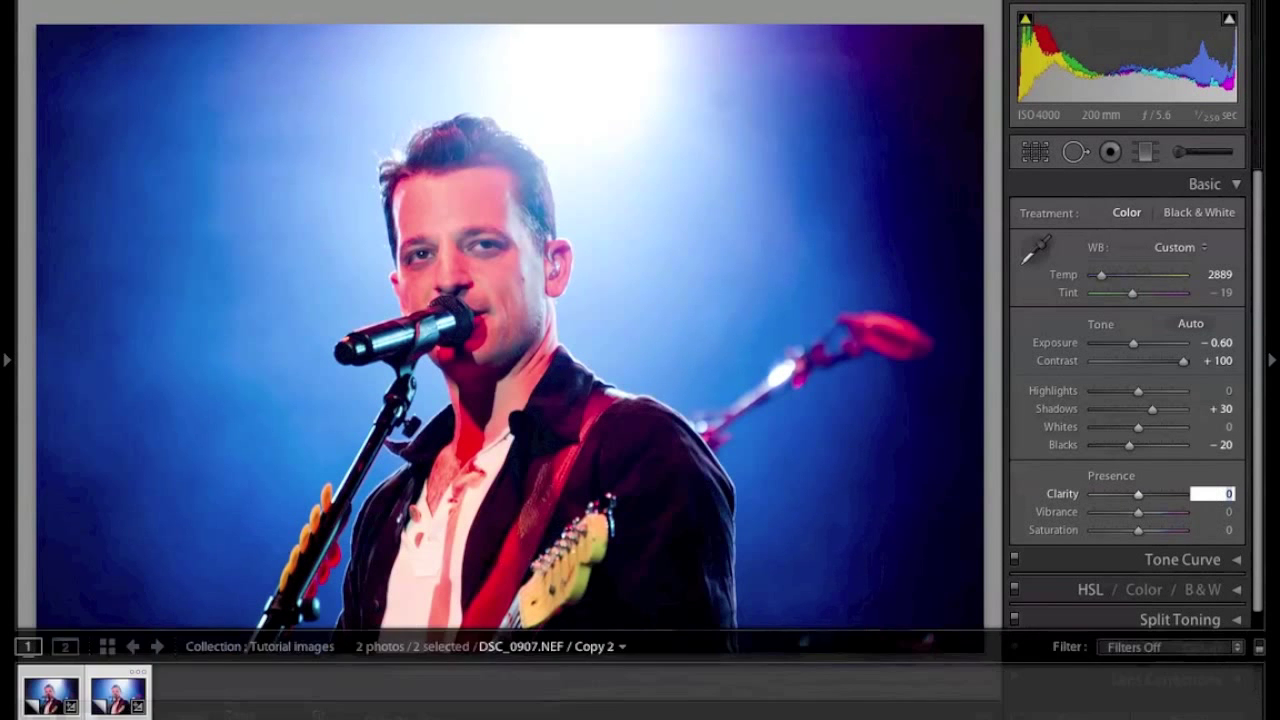
pyautogui.press('Up')
pyautogui.press('Up')
# - Tone down the photo's colors by setting Vibrance to -6
pyautogui.press('Tab')
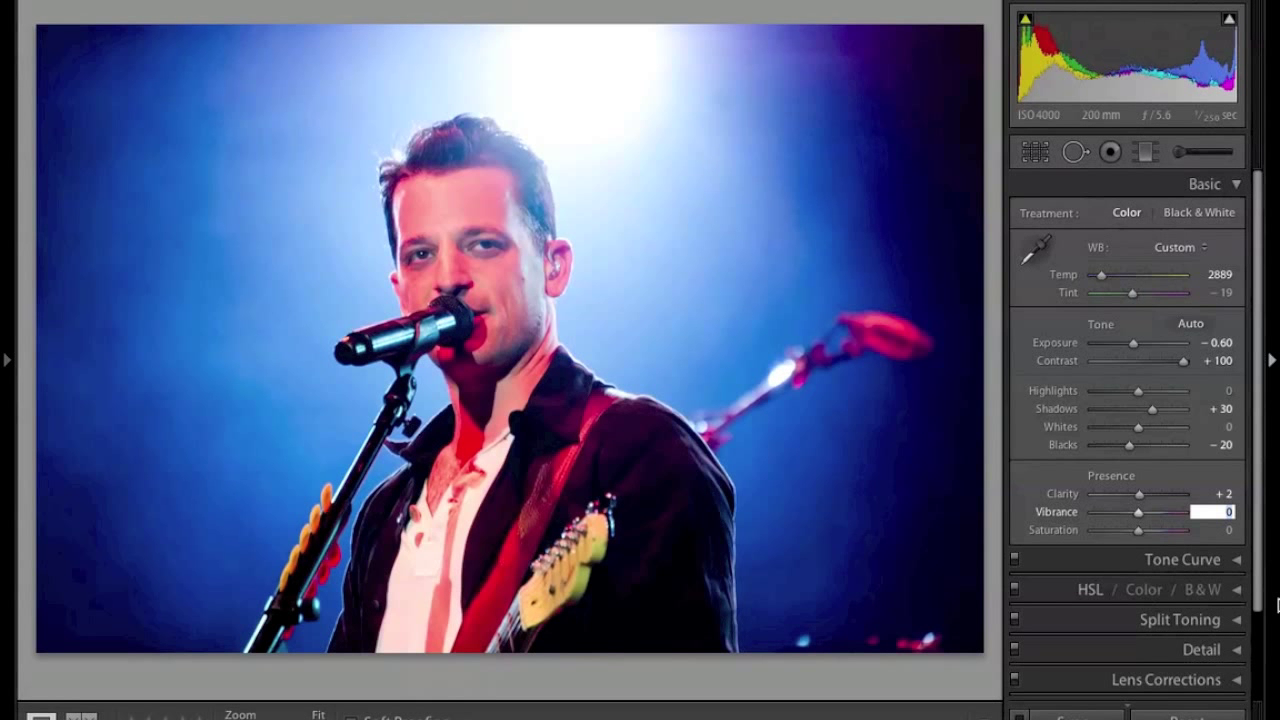
pyautogui.press('Down')
pyautogui.press('Down')
pyautogui.press('Down')
pyautogui.press('Down')
pyautogui.press('Down')
pyautogui.press('Down')
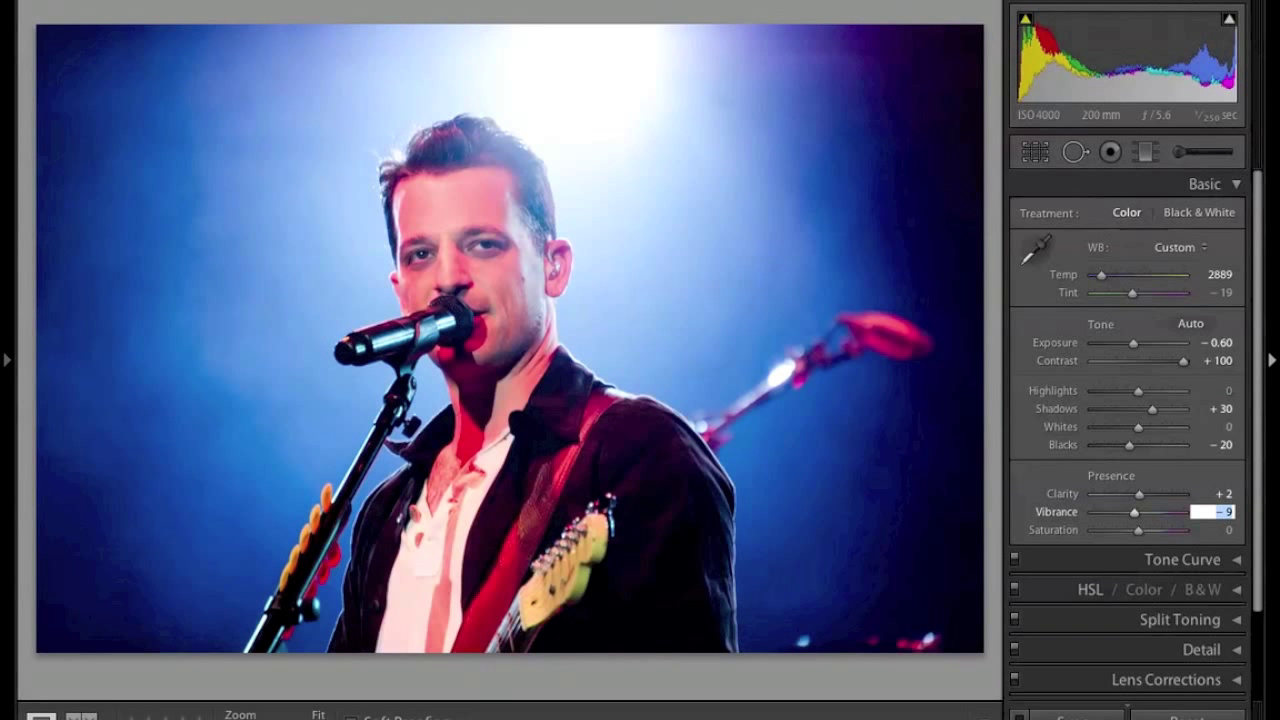
pyautogui.press('Up')
pyautogui.press('Up')
pyautogui.press('Up')
pyautogui.press('Return')
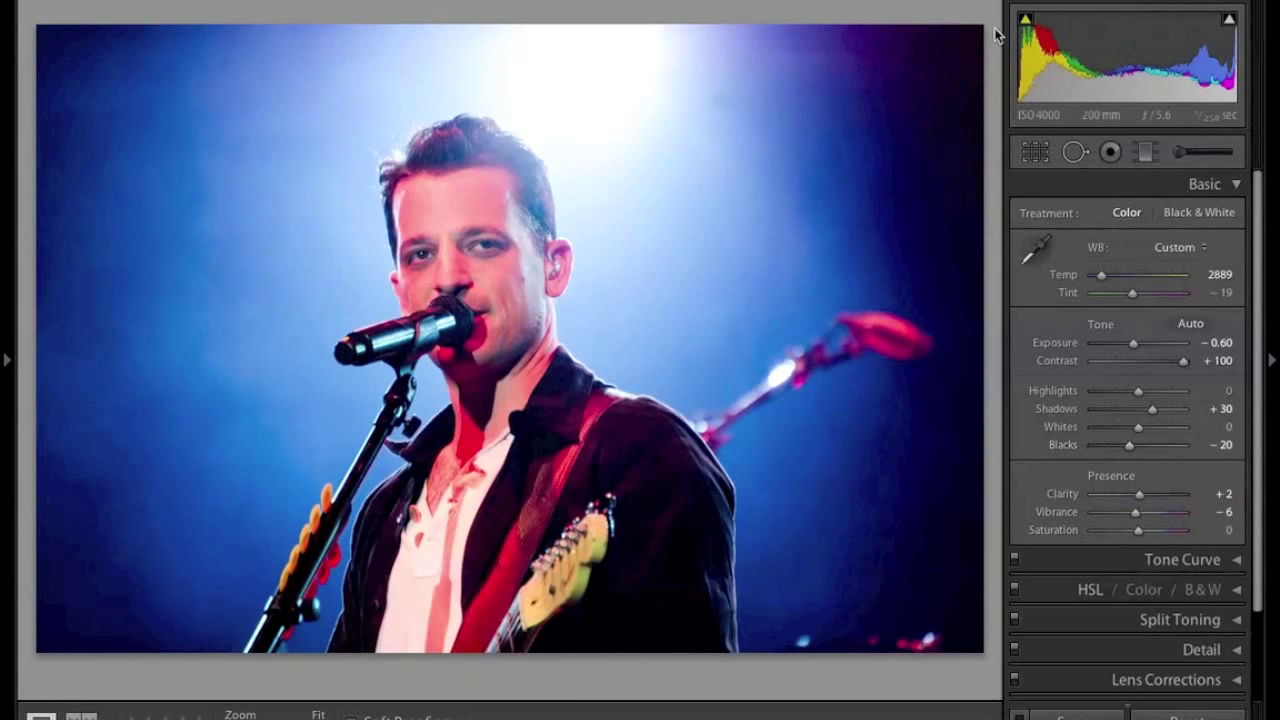
# - Restrict sharpening to the subject's edges by raising the sharpening Masking to 96 while previewing the black-and-white mask
pyautogui.scroll(-3, 1160, 330)
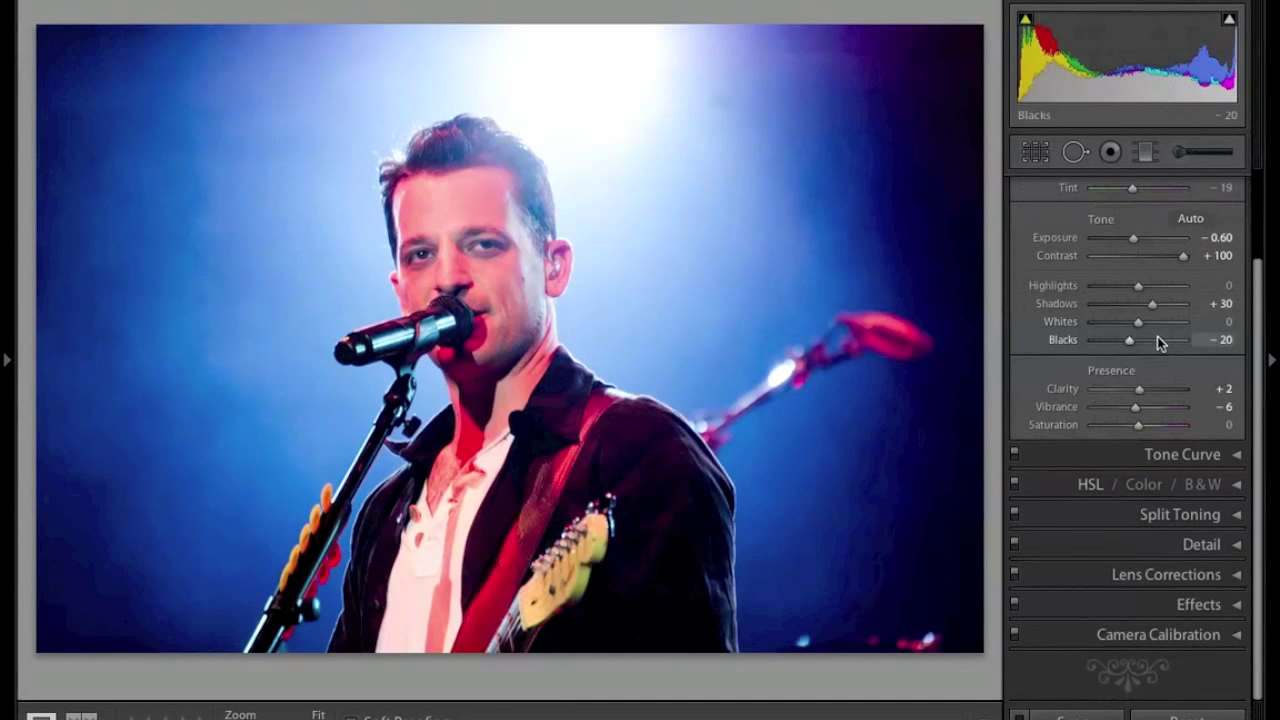
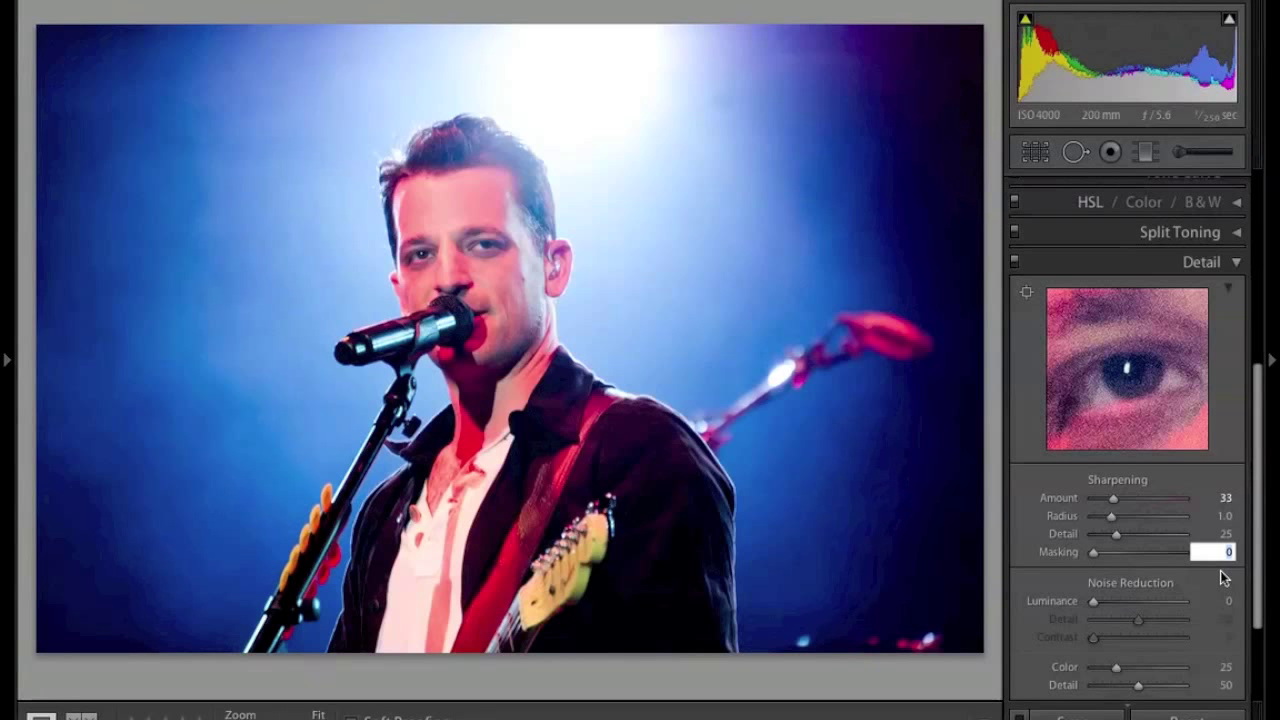
pyautogui.press('alt')
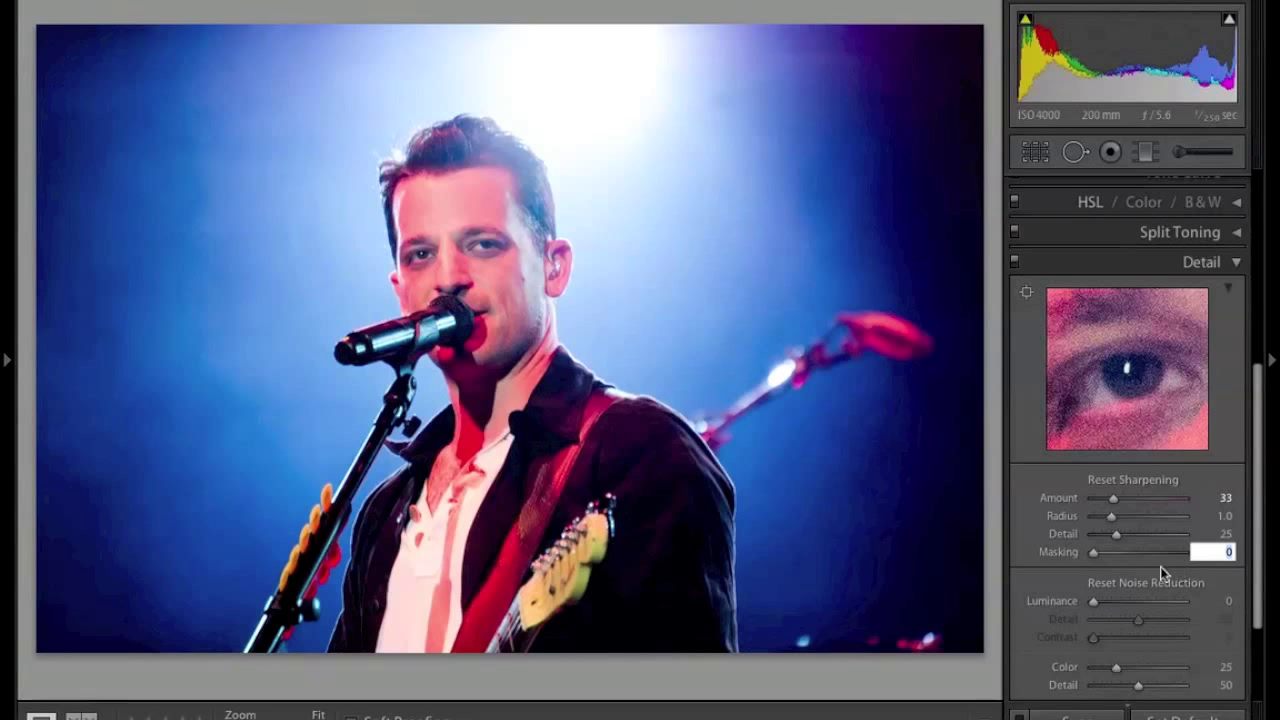
pyautogui.keyDown('alt'); pyautogui.click(1096, 556); pyautogui.keyUp('alt')
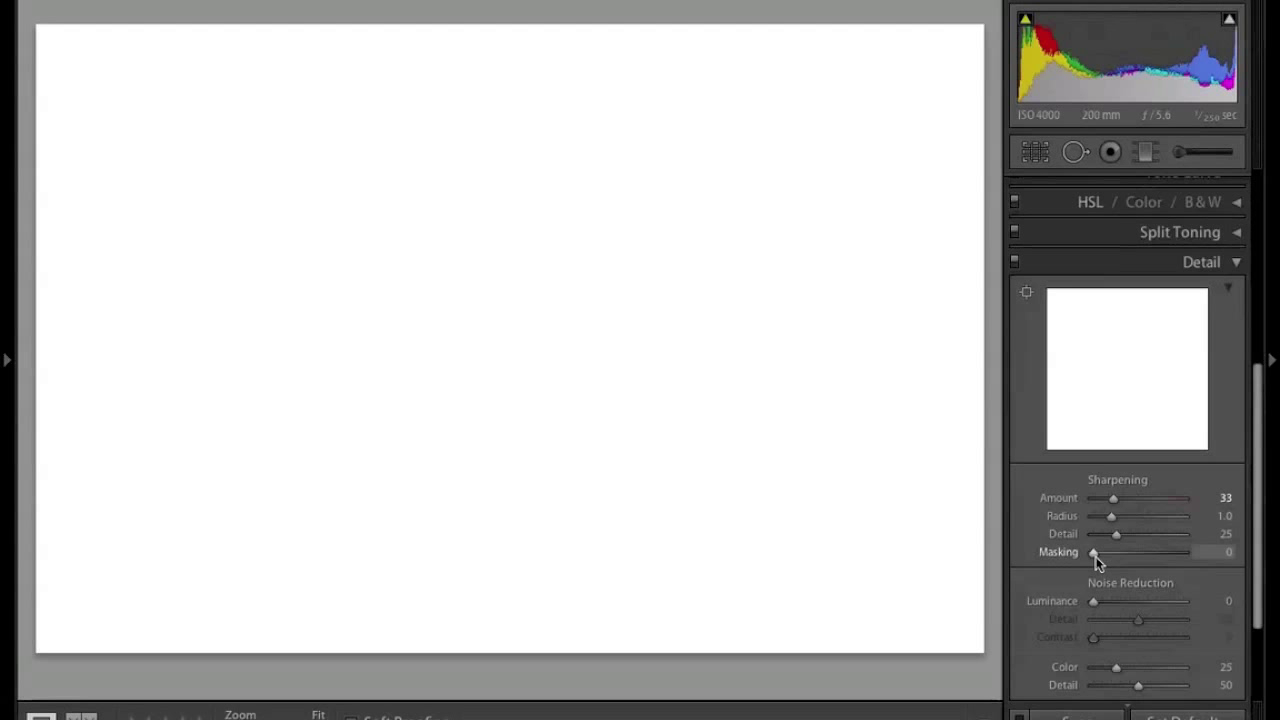
pyautogui.moveTo(1096, 557); pyautogui.dragTo(1181, 556)
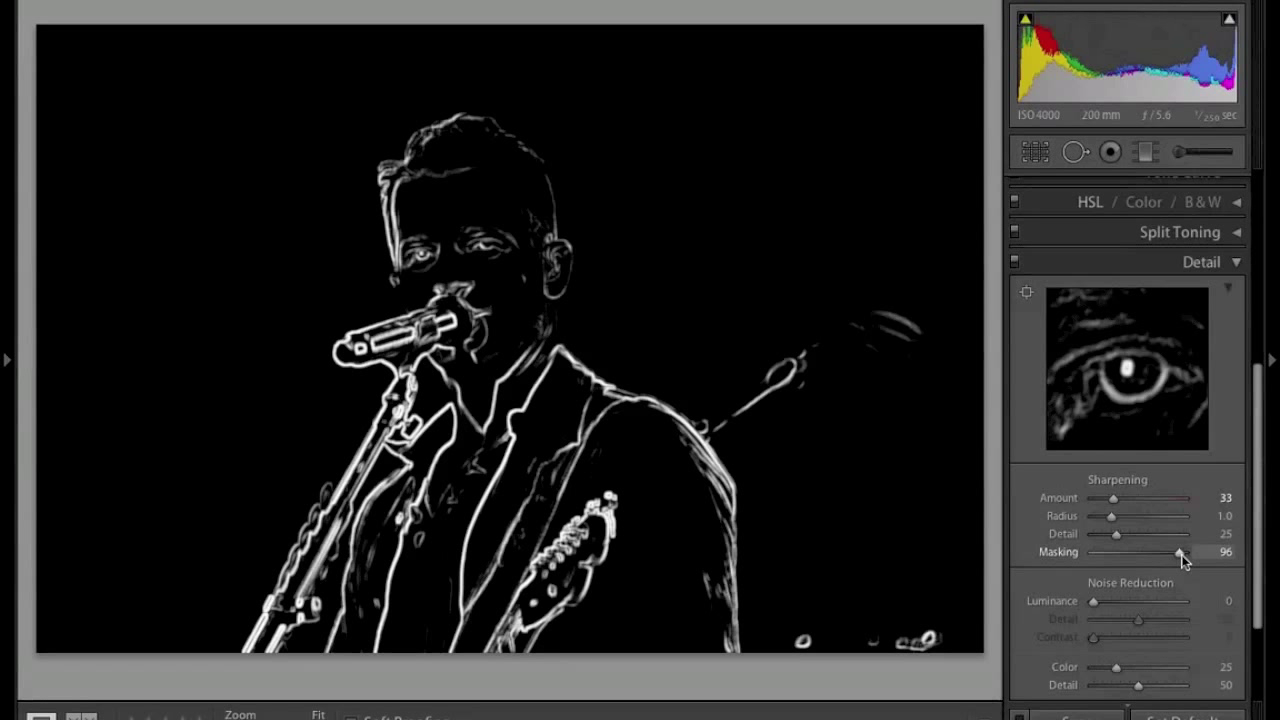
pyautogui.press('alt')
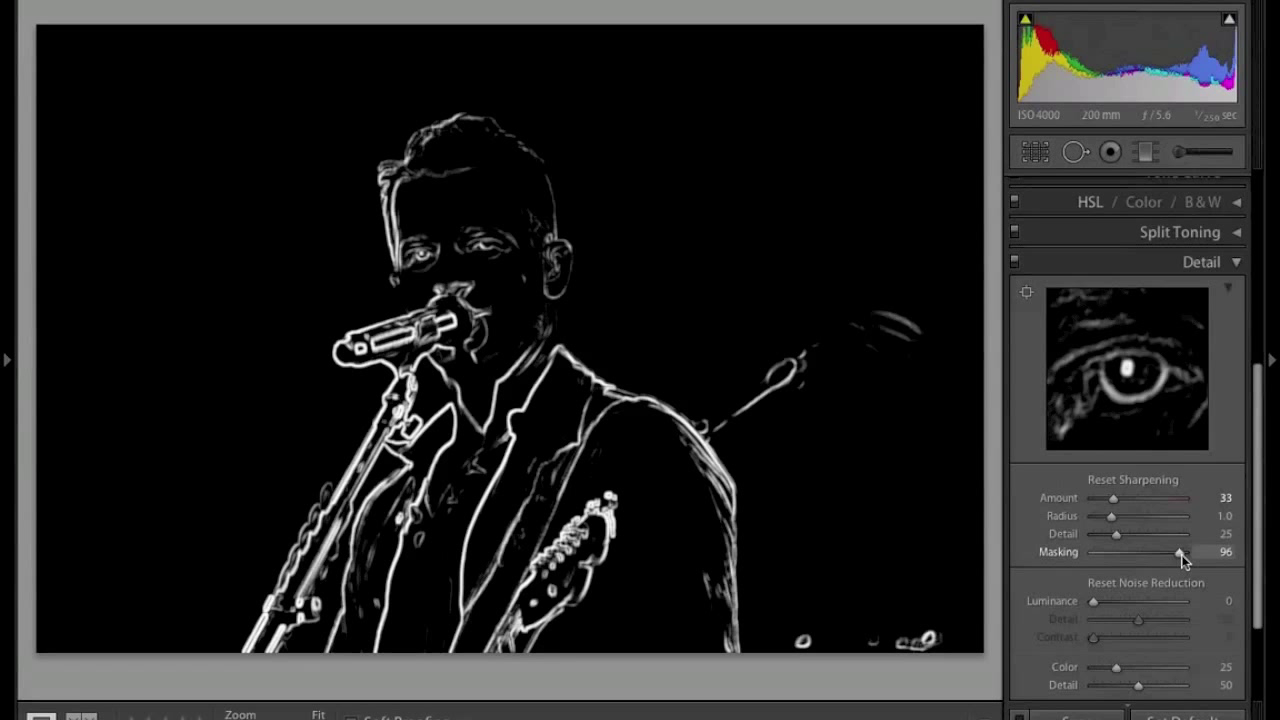
pyautogui.moveTo(1182, 560); pyautogui.dragTo(1182, 558)
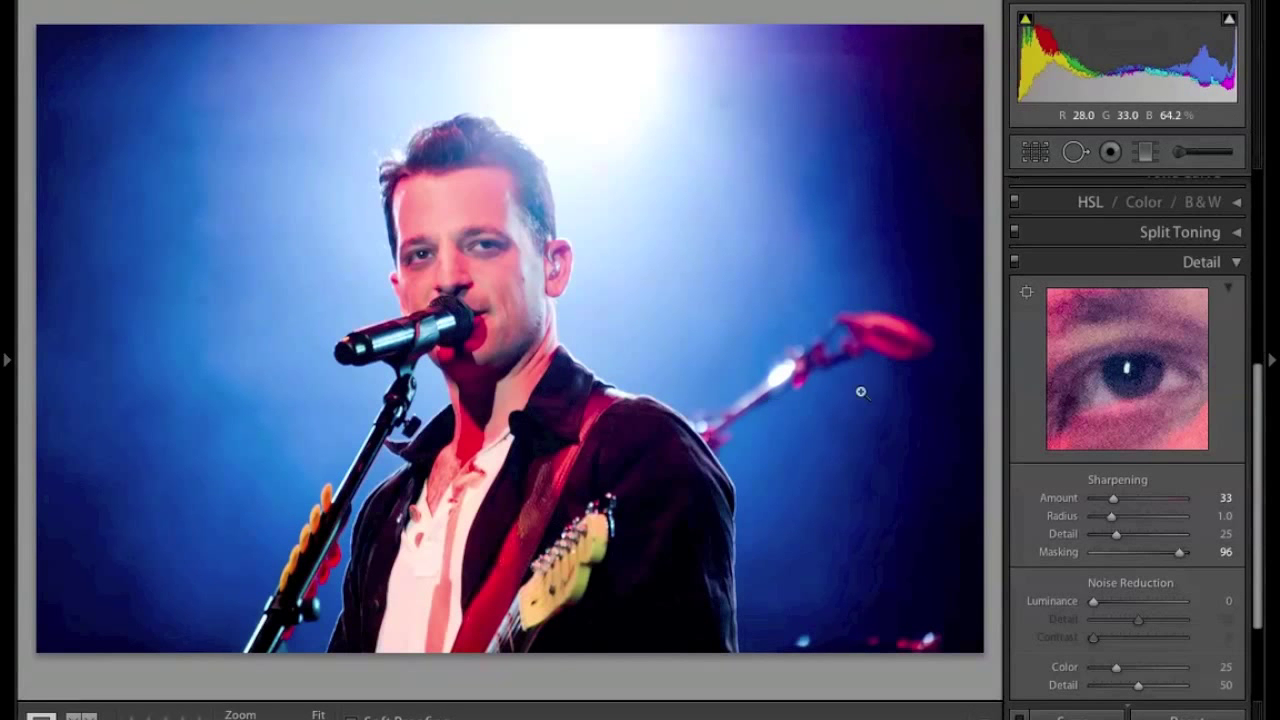
pyautogui.click(1237, 261)
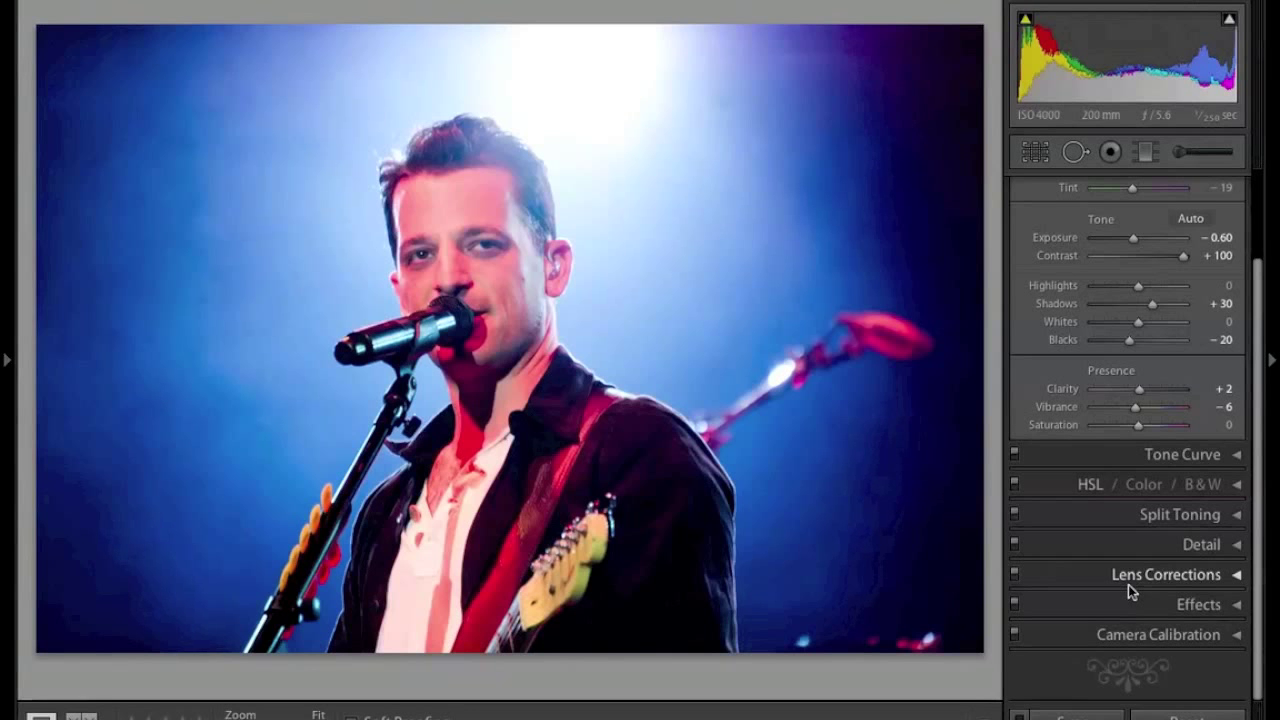
# - Darken the photo's edges with a Highlight Priority post-crop vignette amount of -15
pyautogui.click(1217, 605)
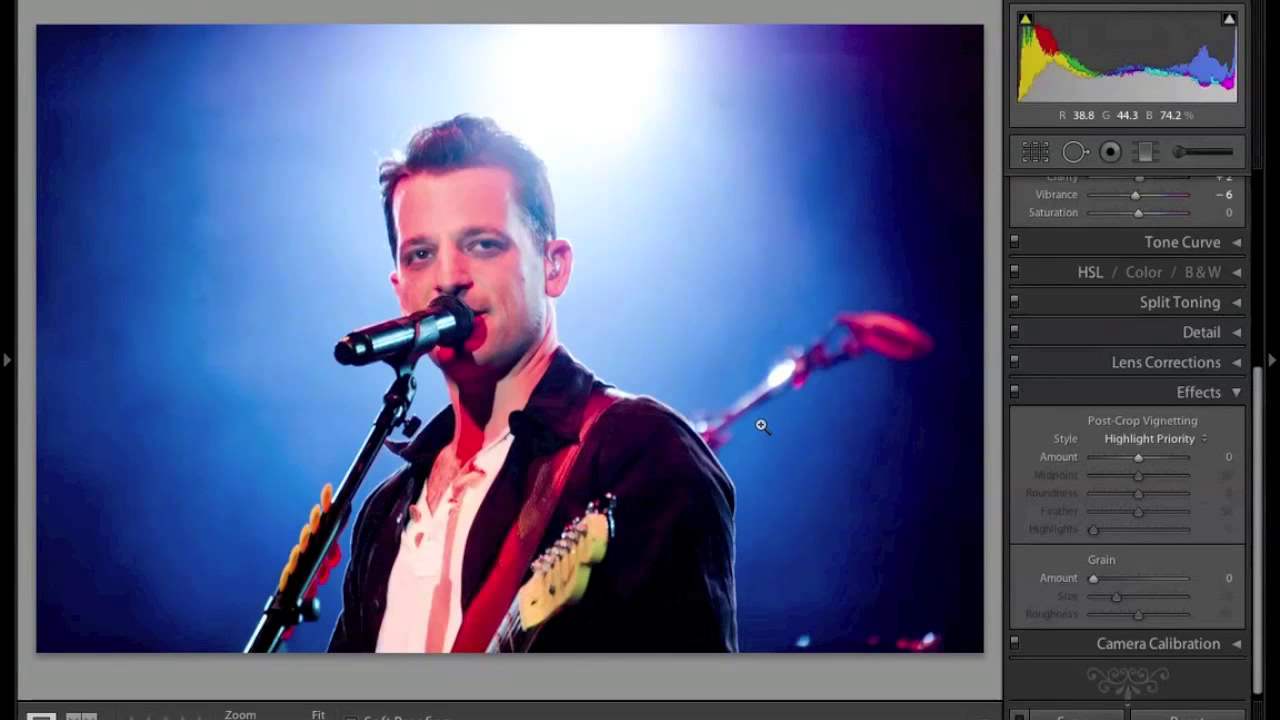
pyautogui.click(1205, 456)
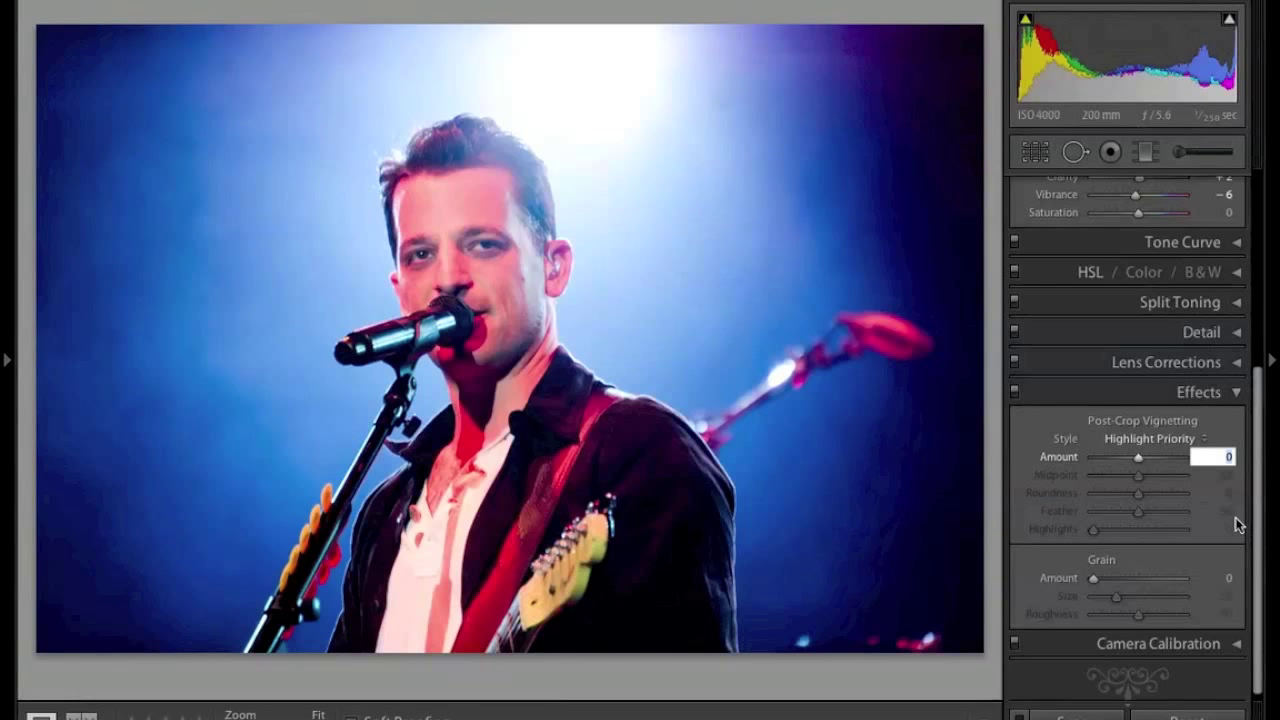
pyautogui.press('Down')
pyautogui.press('Down')
pyautogui.press('Down')
pyautogui.press('Down')
pyautogui.press('Down')
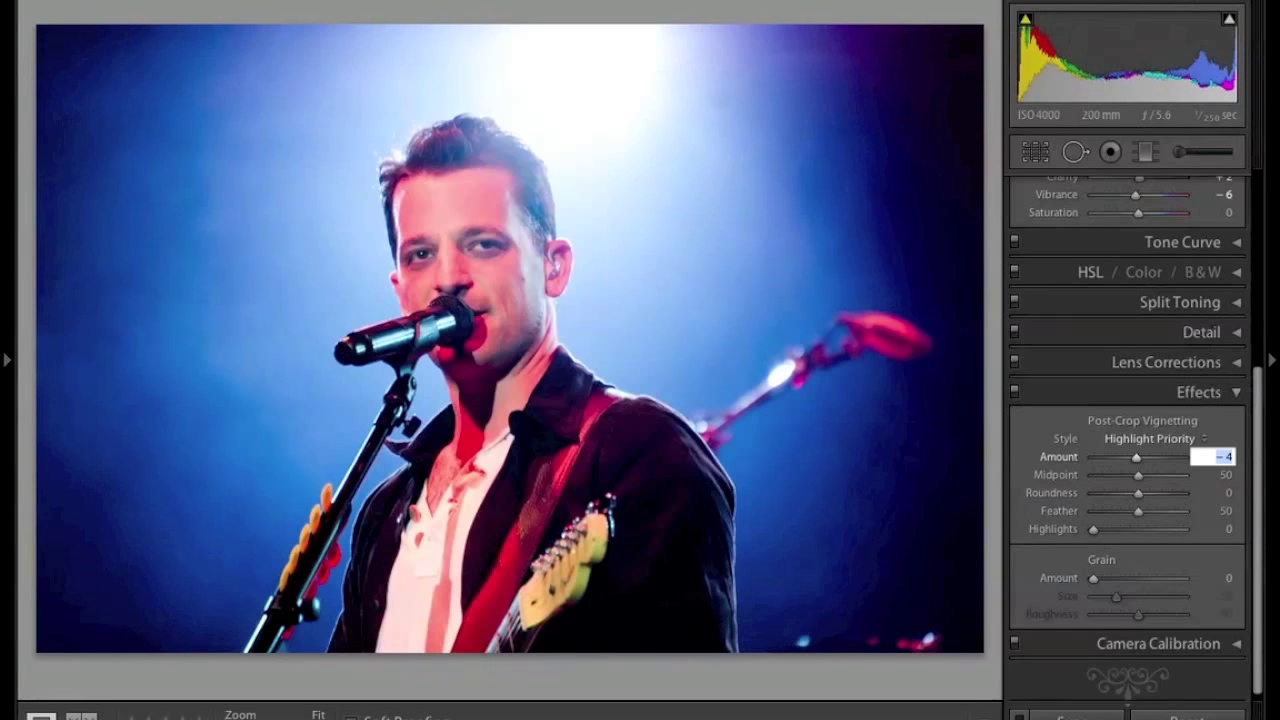
pyautogui.press('Down')
pyautogui.press('Down')
pyautogui.press('Down')
pyautogui.press('Down')
pyautogui.press('Down')
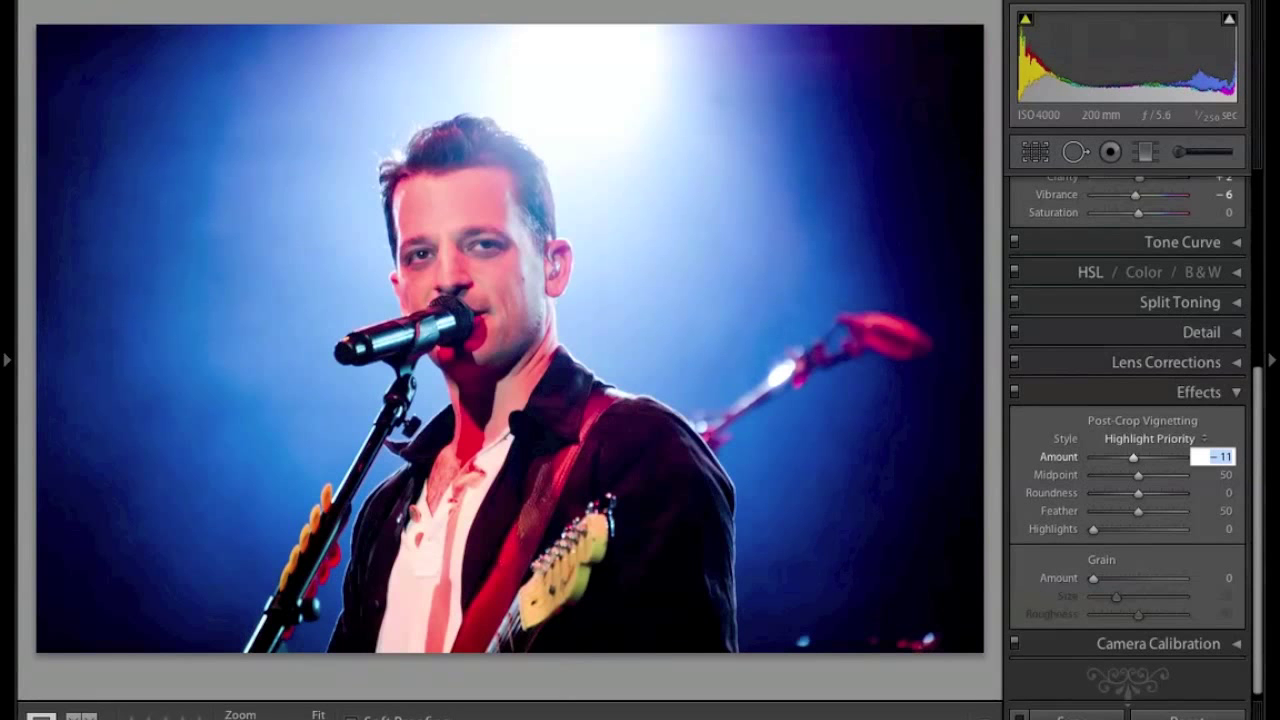
pyautogui.press('Down')
pyautogui.press('Down')
pyautogui.press('Down')
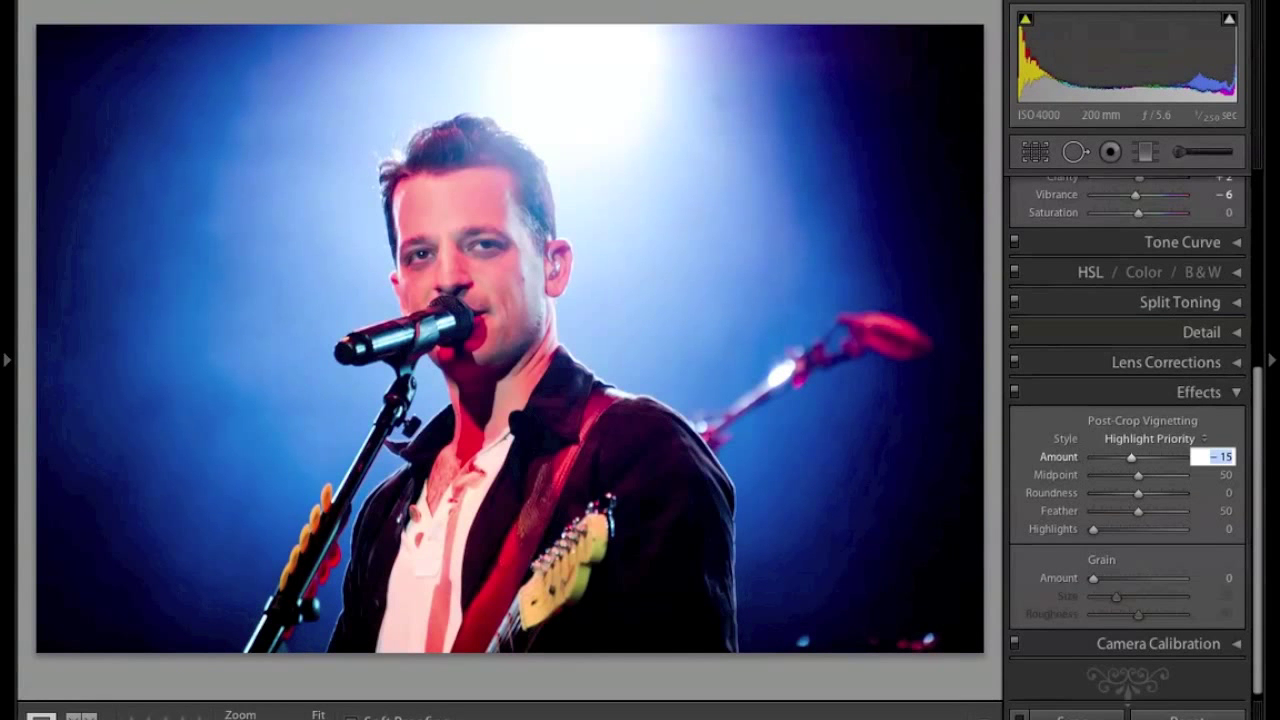
# - Shape the post-crop vignette with Midpoint 21, Feather 100 and Roundness +20
pyautogui.press('Tab')
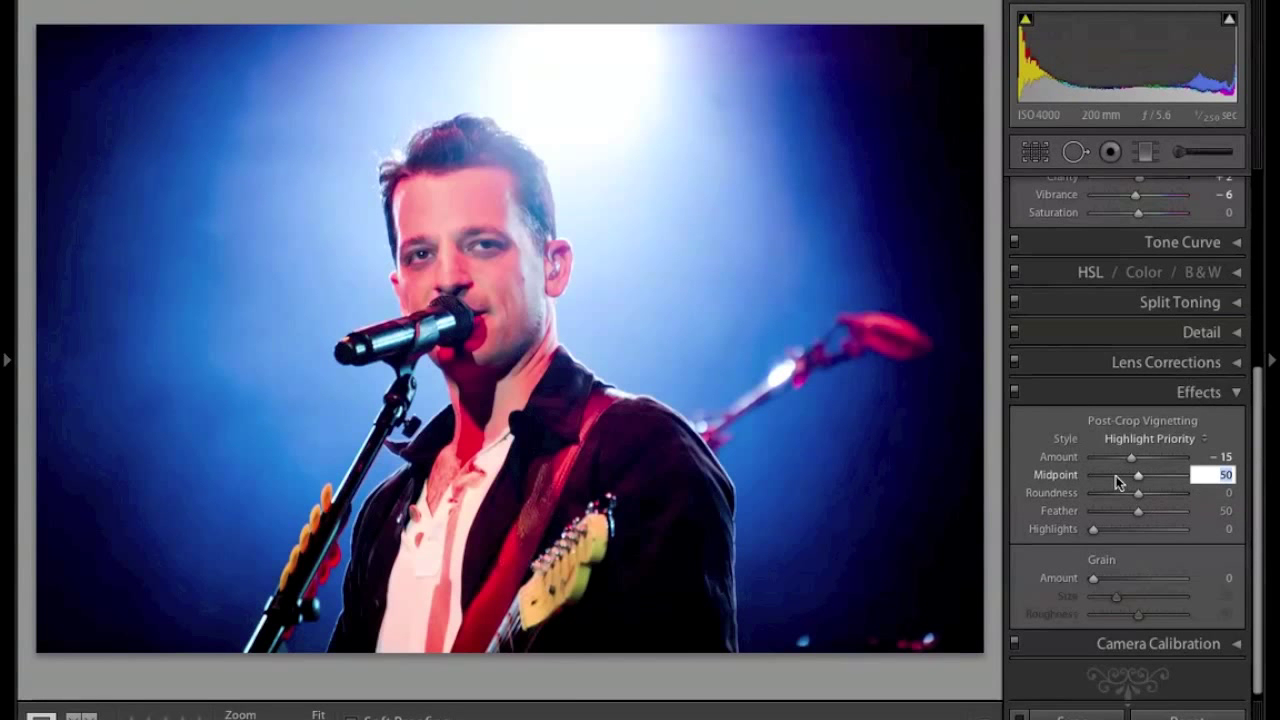
pyautogui.moveTo(1120, 478); pyautogui.dragTo(1113, 478)
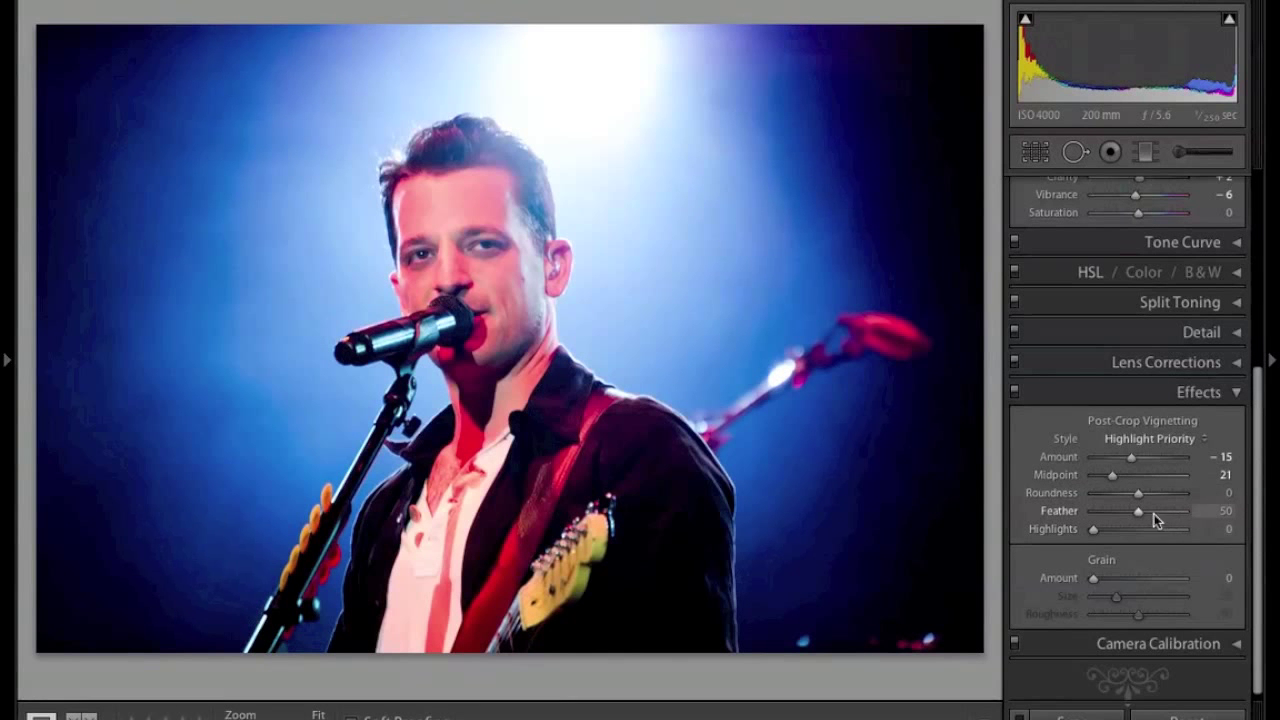
pyautogui.moveTo(1140, 514); pyautogui.dragTo(1240, 512)
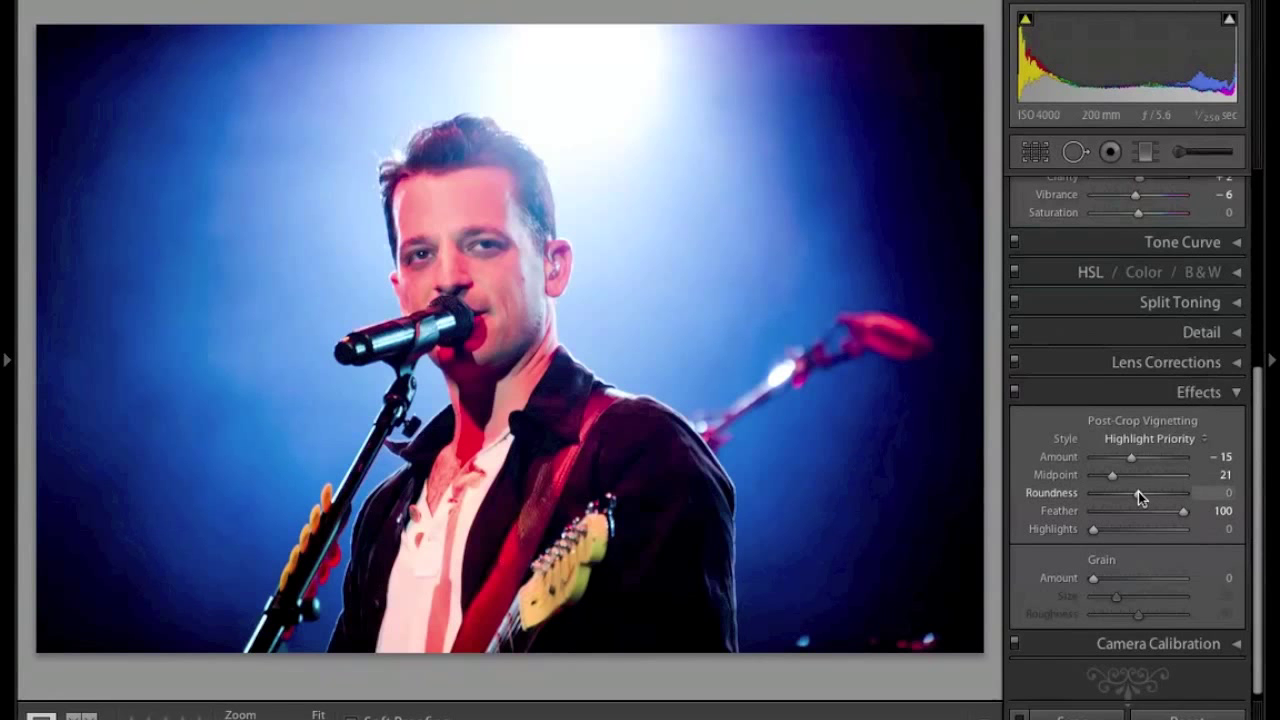
pyautogui.moveTo(1138, 492)
pyautogui.mouseDown()
pyautogui.moveTo(1120, 494)
pyautogui.moveTo(1147, 492)
pyautogui.mouseUp()
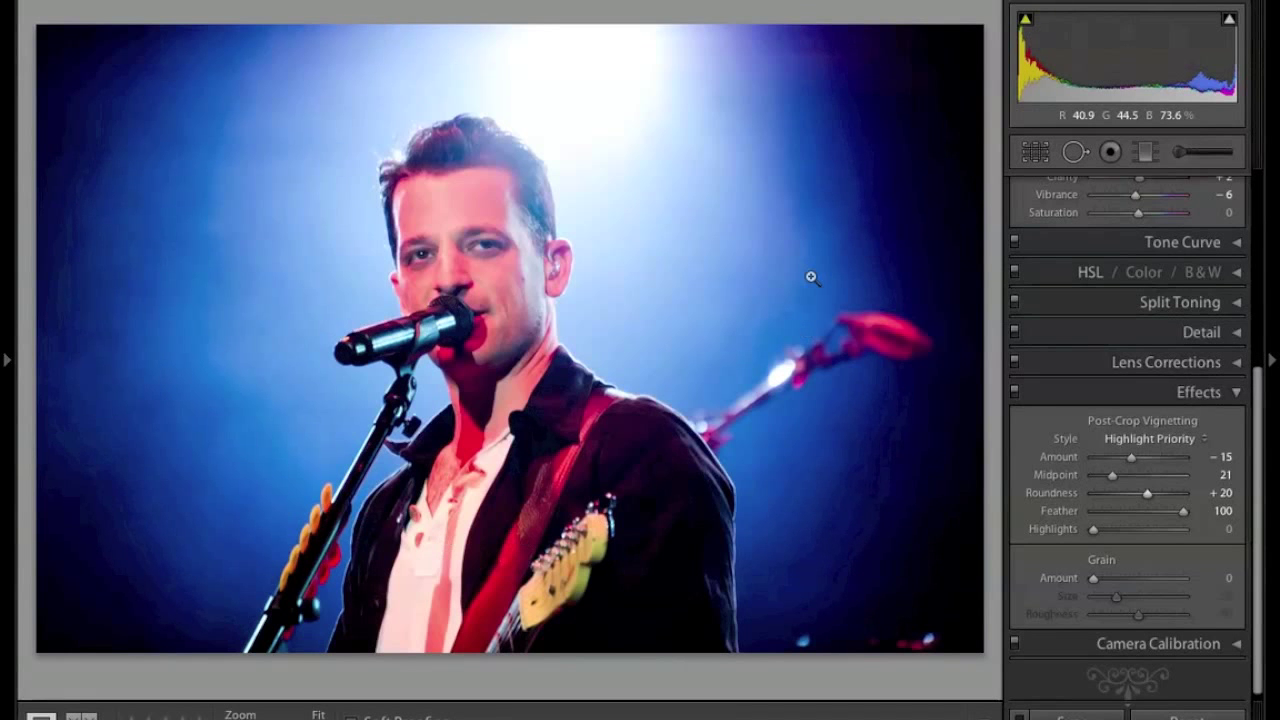
pyautogui.scroll(-1, 1166, 450)
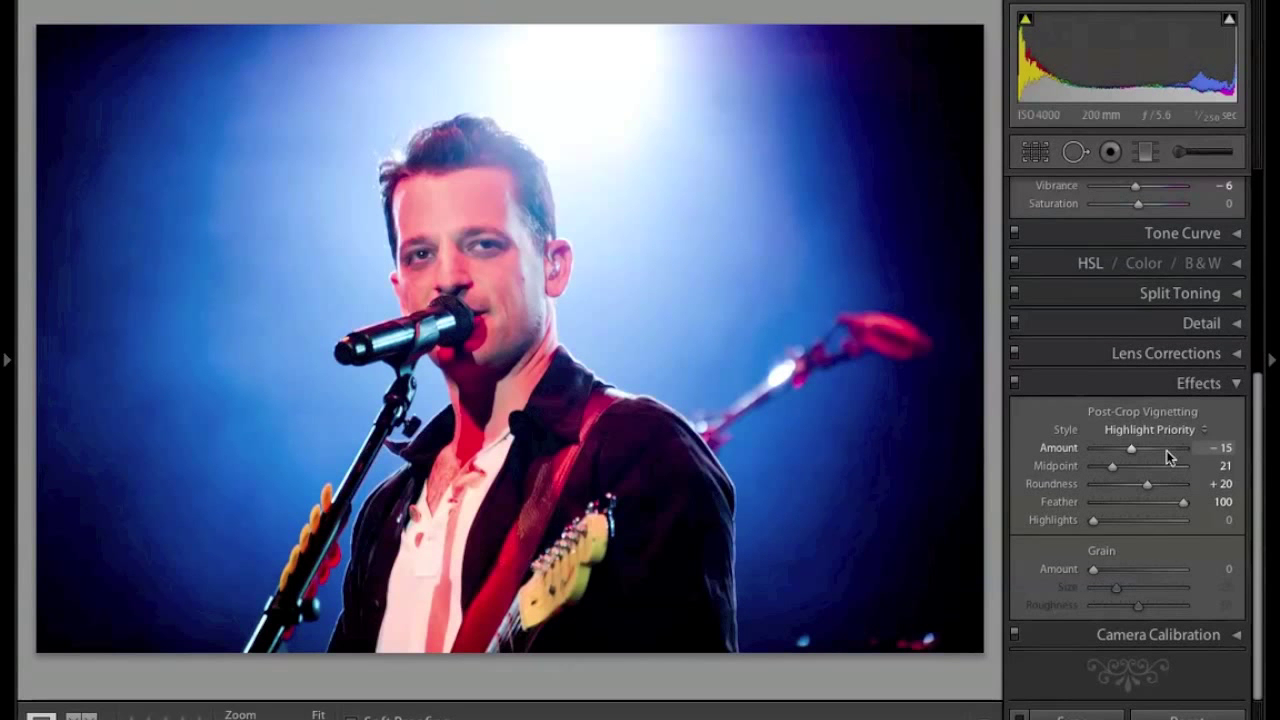
# - Brush a local adjustment over the singer's dark jacket with Shadows at 21 and Highlights at 17, leaving Exposure at 0
pyautogui.click(1238, 385)
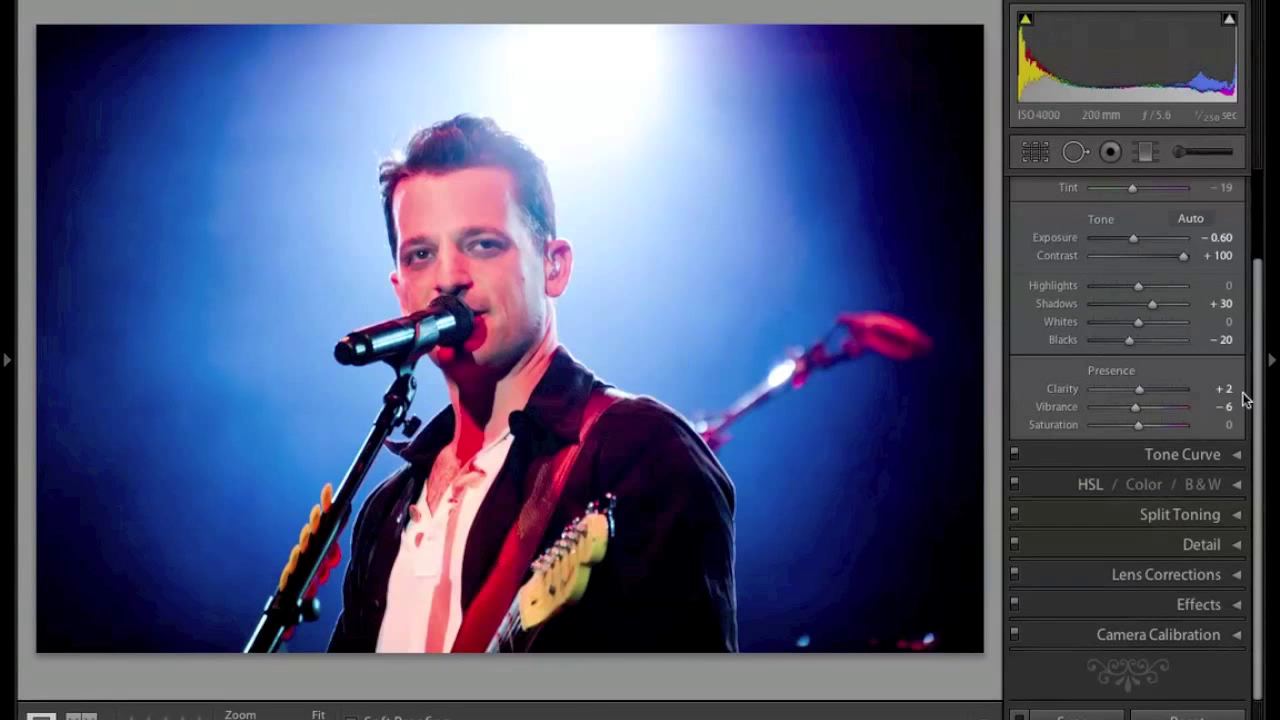
pyautogui.moveTo(1257, 332); pyautogui.dragTo(1257, 230)
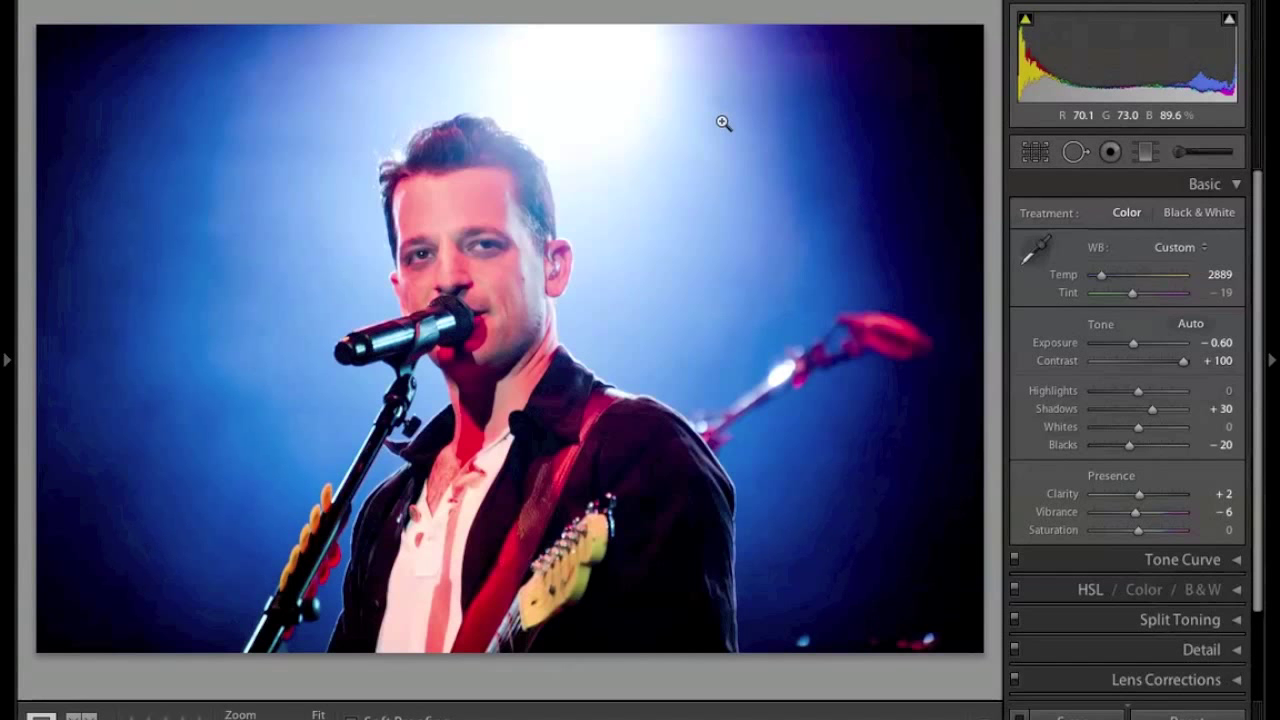
pyautogui.click(1074, 151)
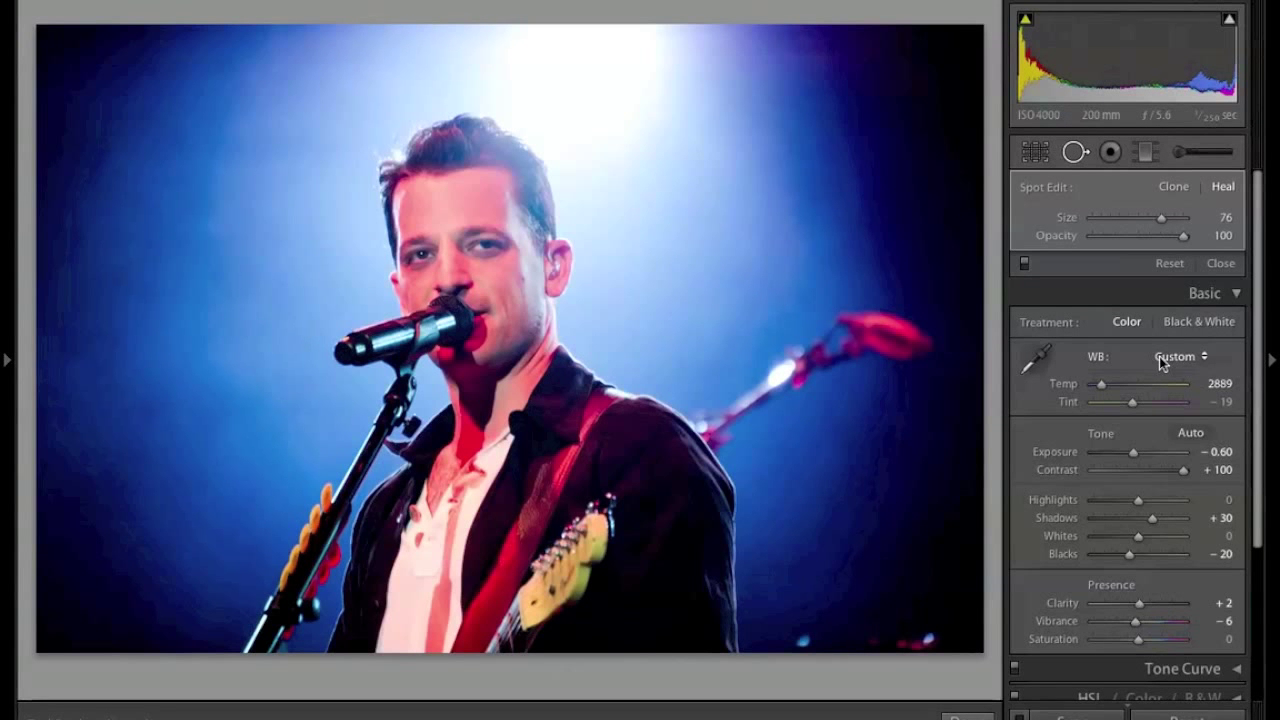
pyautogui.click(1184, 152)
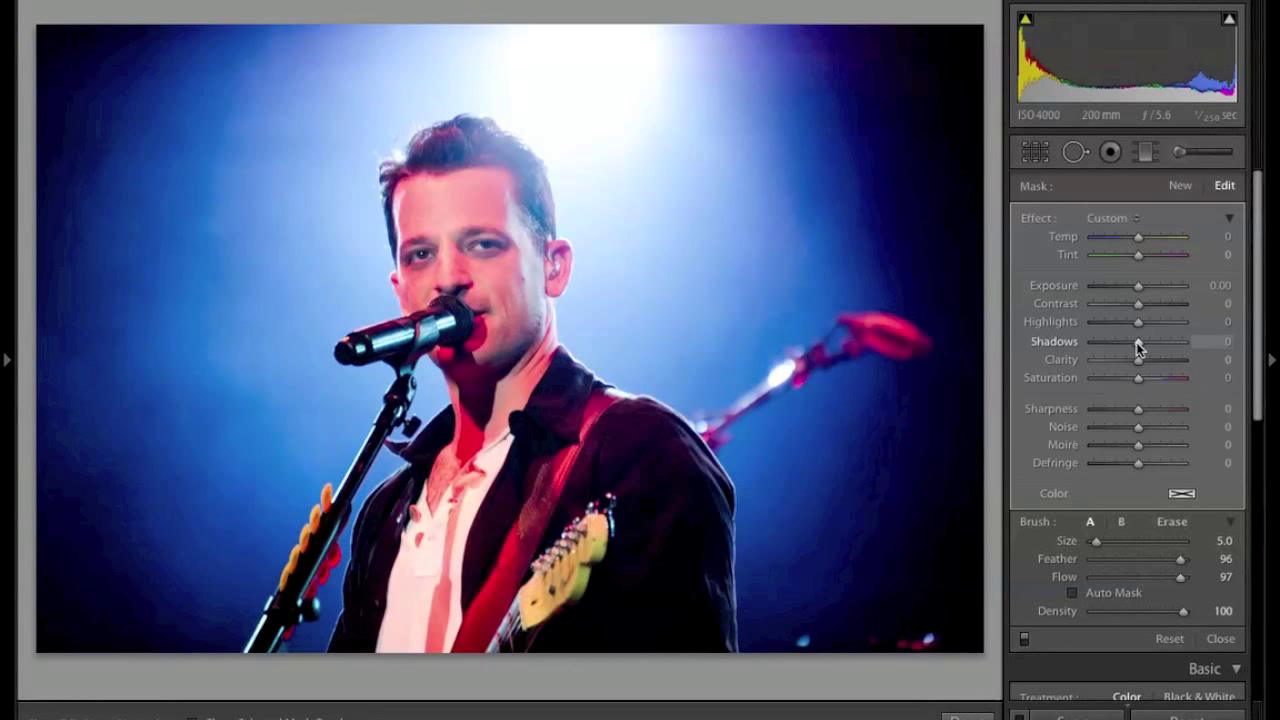
pyautogui.moveTo(1138, 342); pyautogui.dragTo(1158, 342)
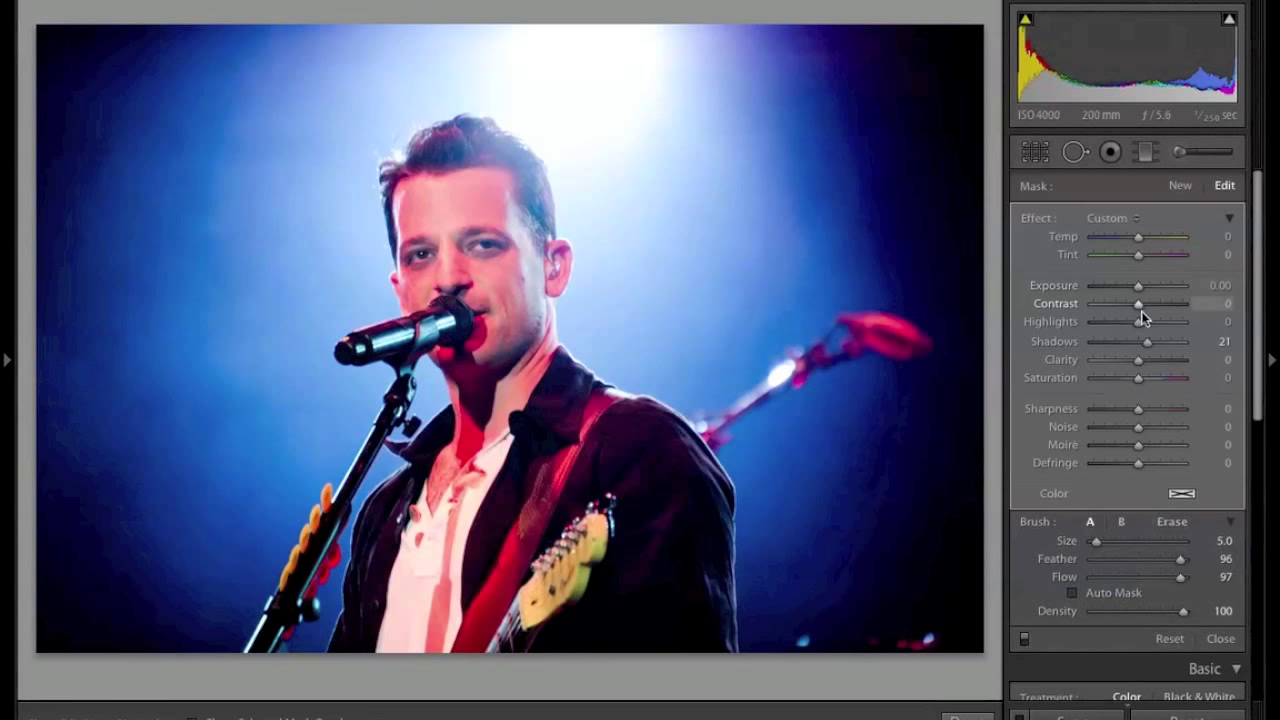
pyautogui.moveTo(1139, 322); pyautogui.dragTo(1143, 289)
pyautogui.doubleClick(1060, 285)
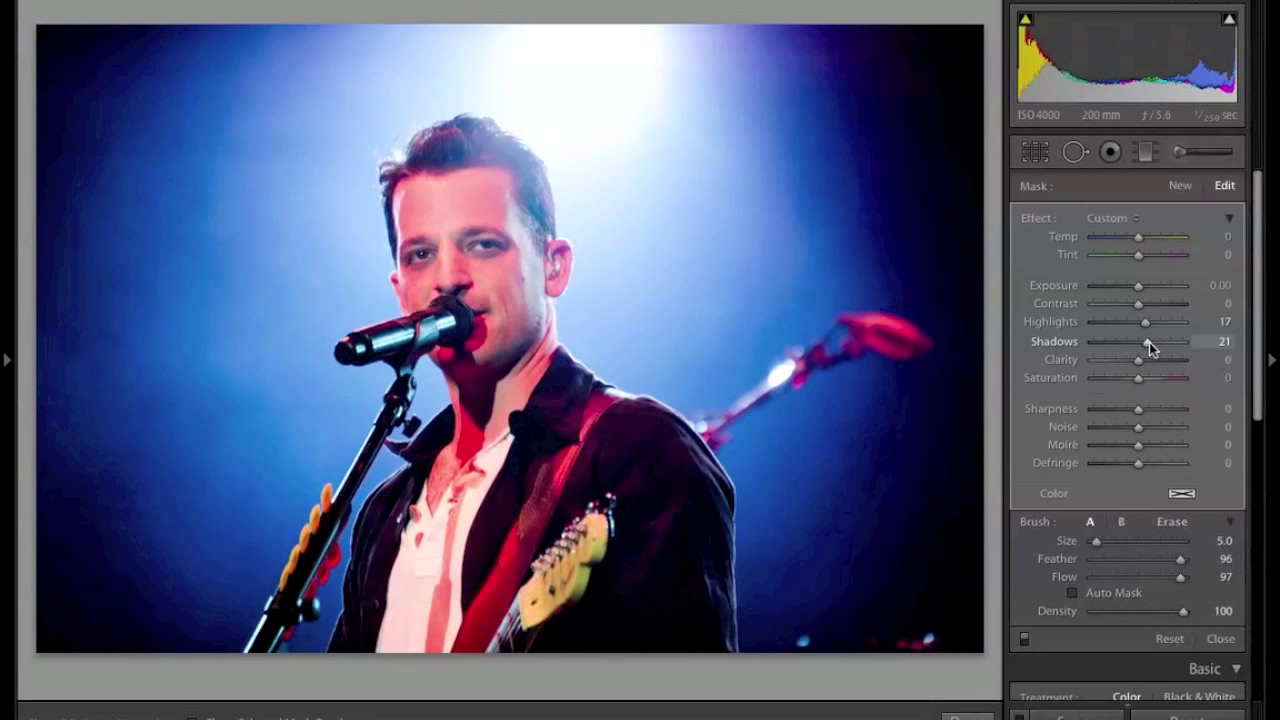
pyautogui.moveTo(1149, 342); pyautogui.dragTo(1148, 342)
pyautogui.press('Delete')
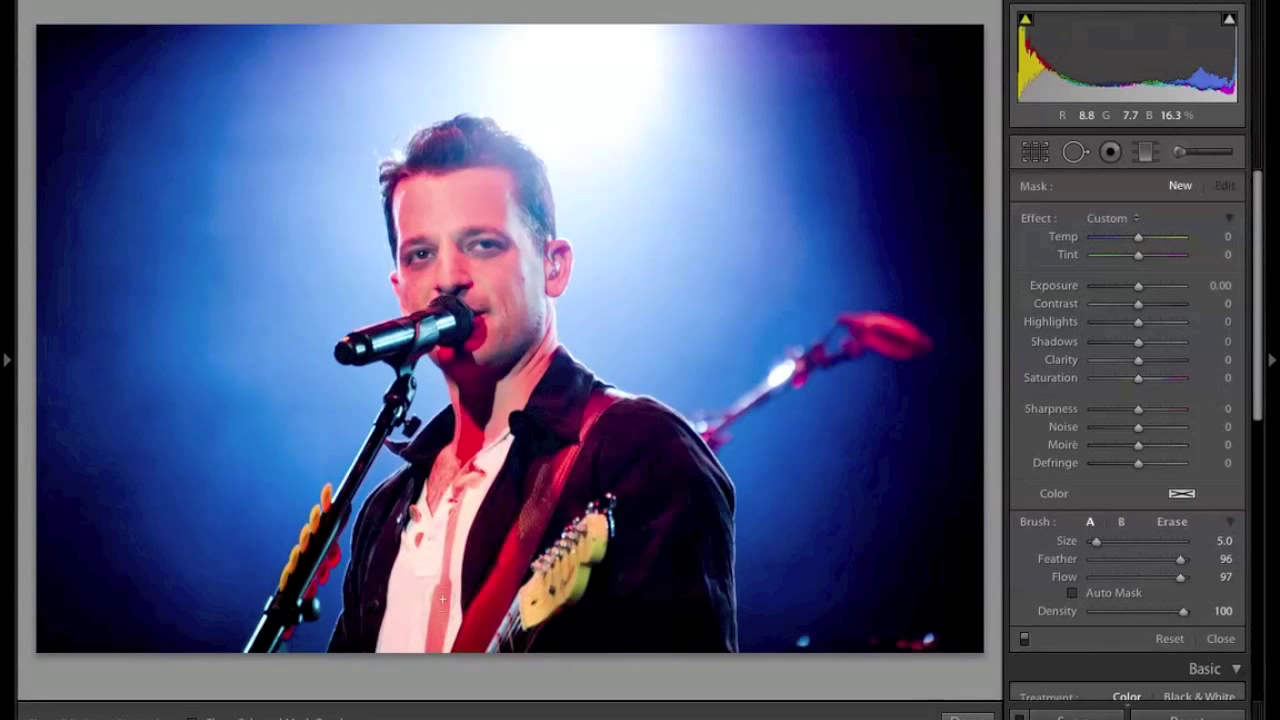
# - Neutralize the pink cast on the singer's white shirt with a separate brush adjustment at Temp -33 and Saturation -33
pyautogui.moveTo(1138, 237); pyautogui.dragTo(1120, 239)
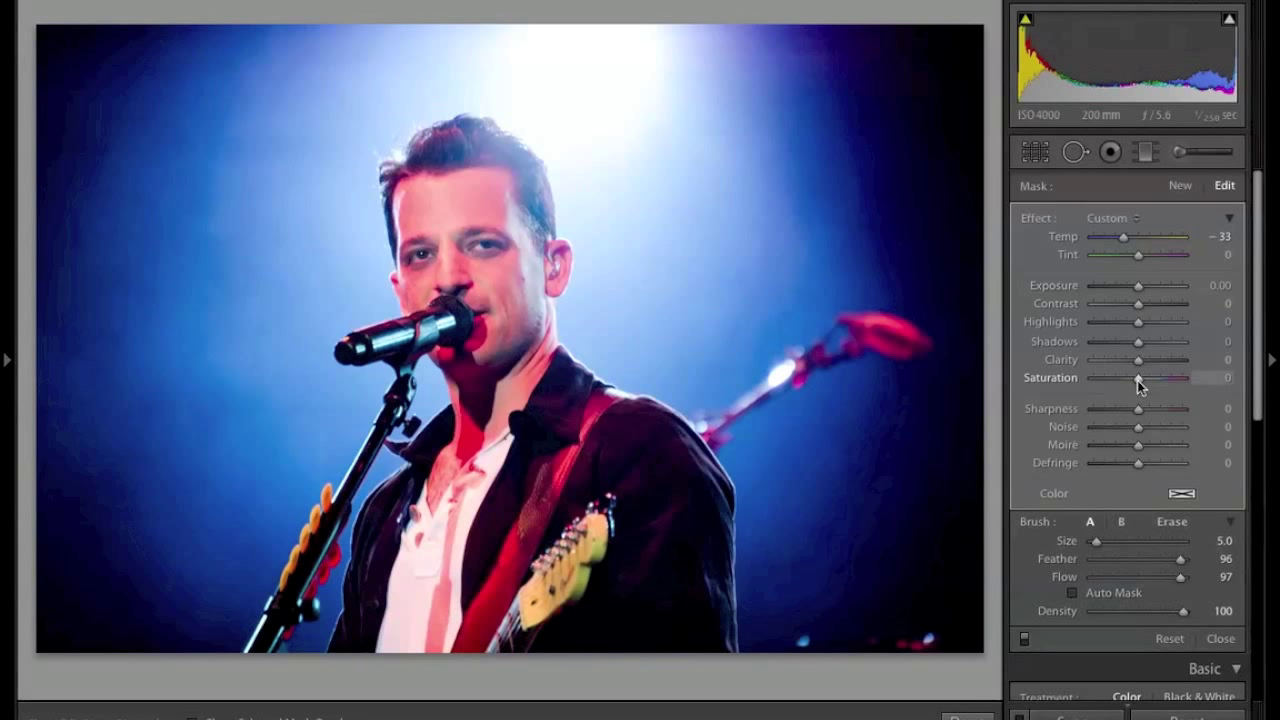
pyautogui.moveTo(1138, 380); pyautogui.dragTo(1133, 380)
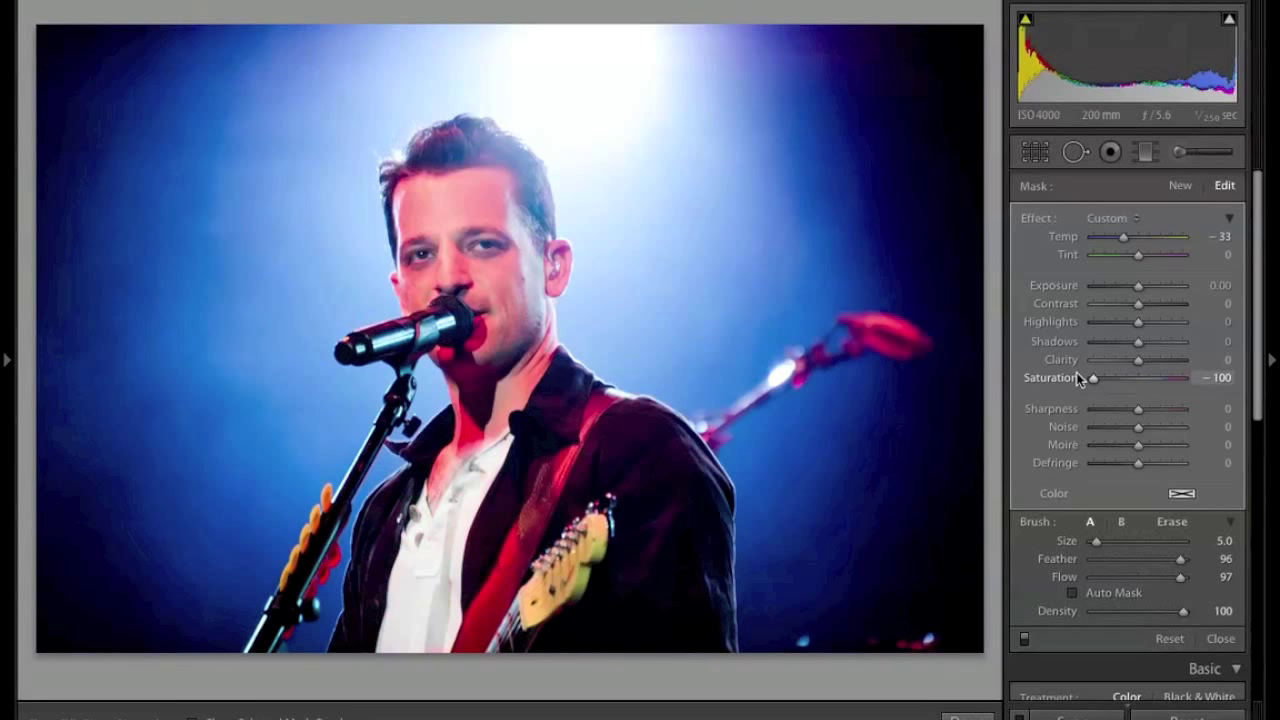
pyautogui.moveTo(1076, 377); pyautogui.dragTo(1127, 379)
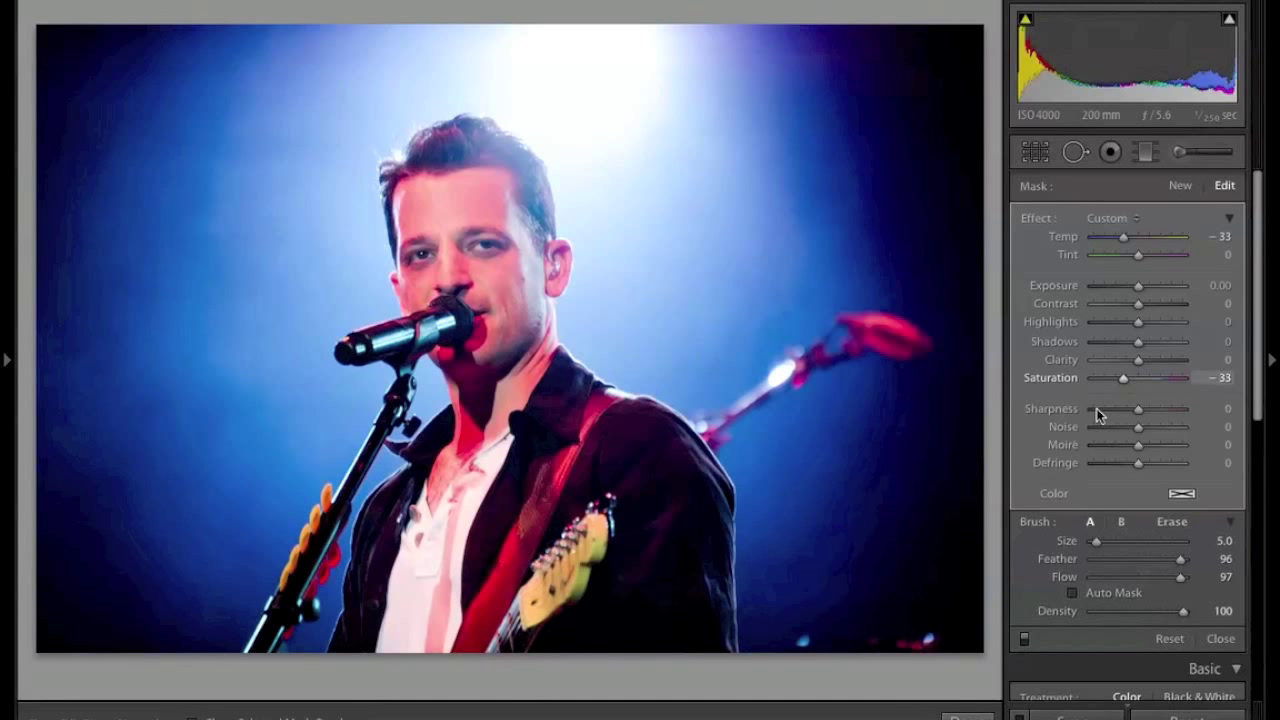
pyautogui.press('Delete')
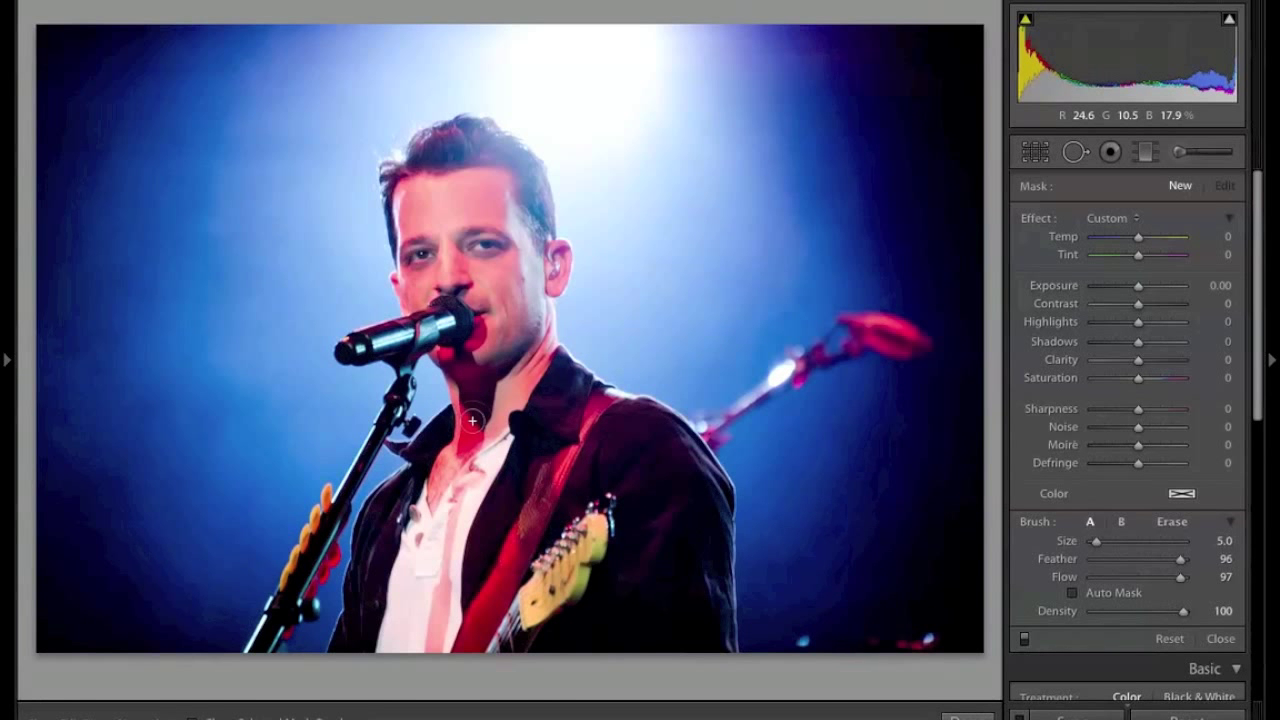
# - Brush the singer's neck and face as a new adjustment with Temp -15 and Saturation -10 to tame the red skin
pyautogui.moveTo(537, 392); pyautogui.dragTo(533, 350)
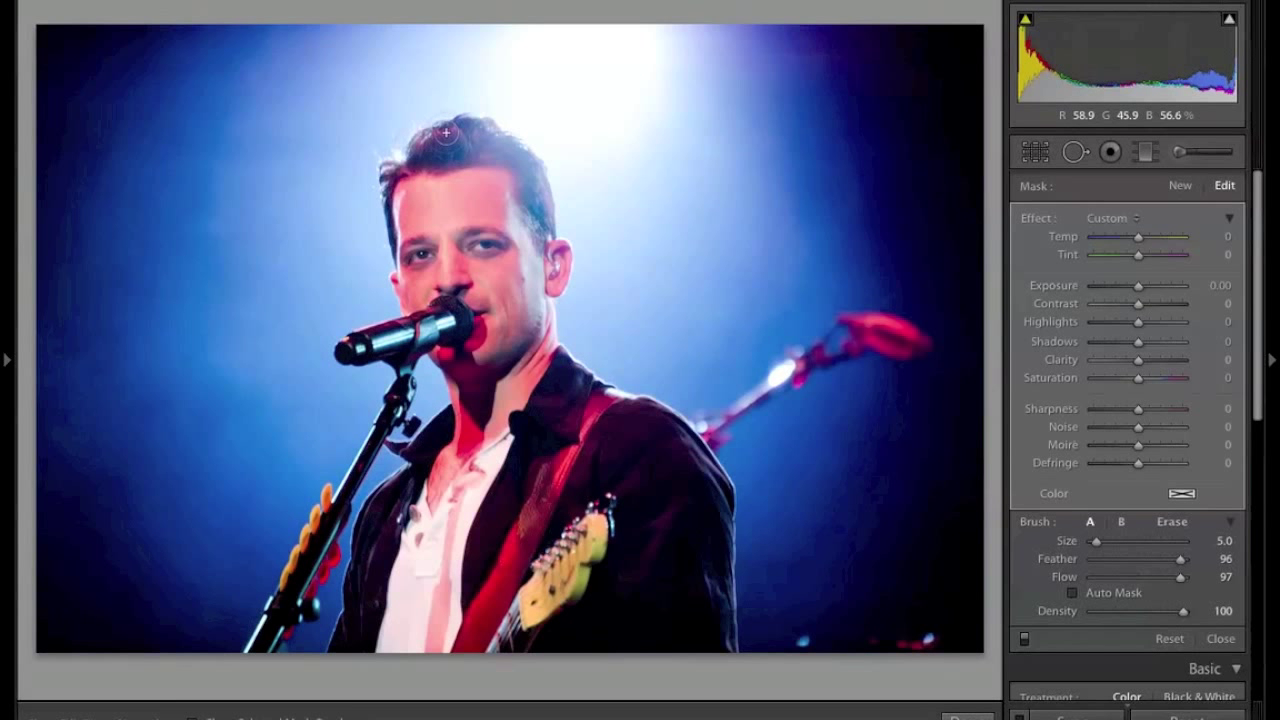
pyautogui.click(1139, 237)
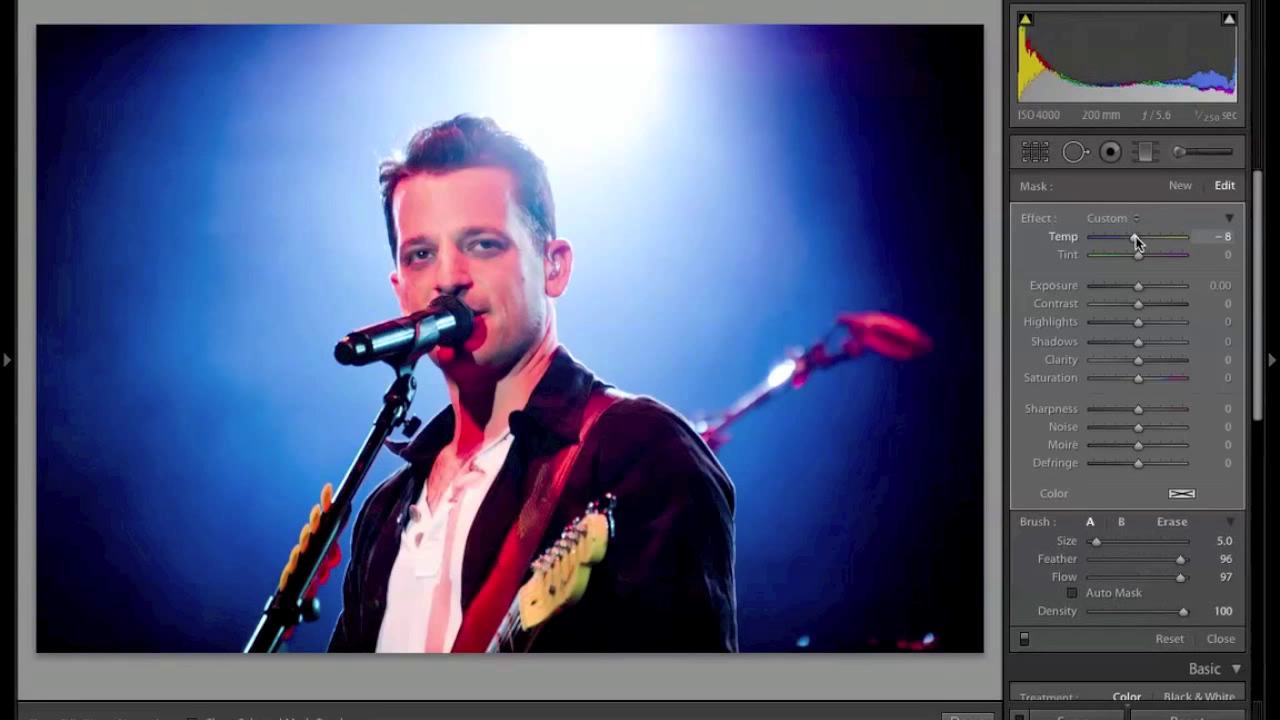
pyautogui.moveTo(1137, 242); pyautogui.dragTo(1134, 242)
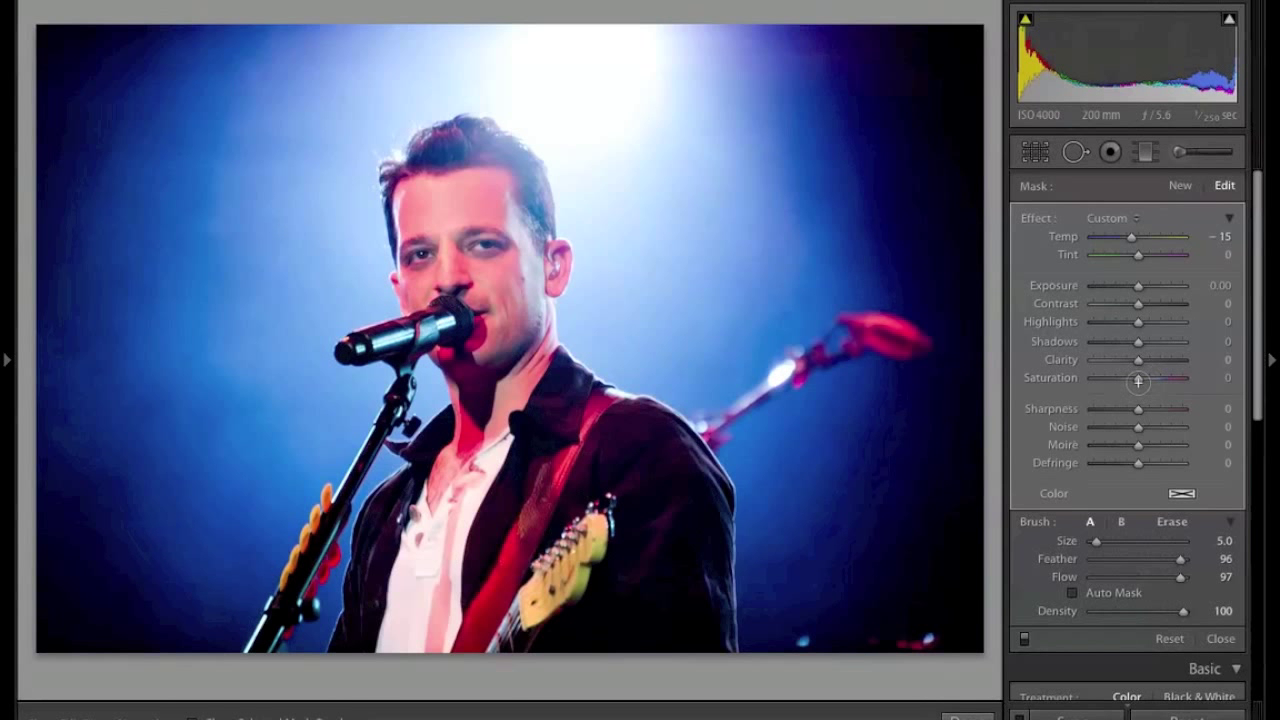
pyautogui.moveTo(1138, 380); pyautogui.dragTo(1127, 380)
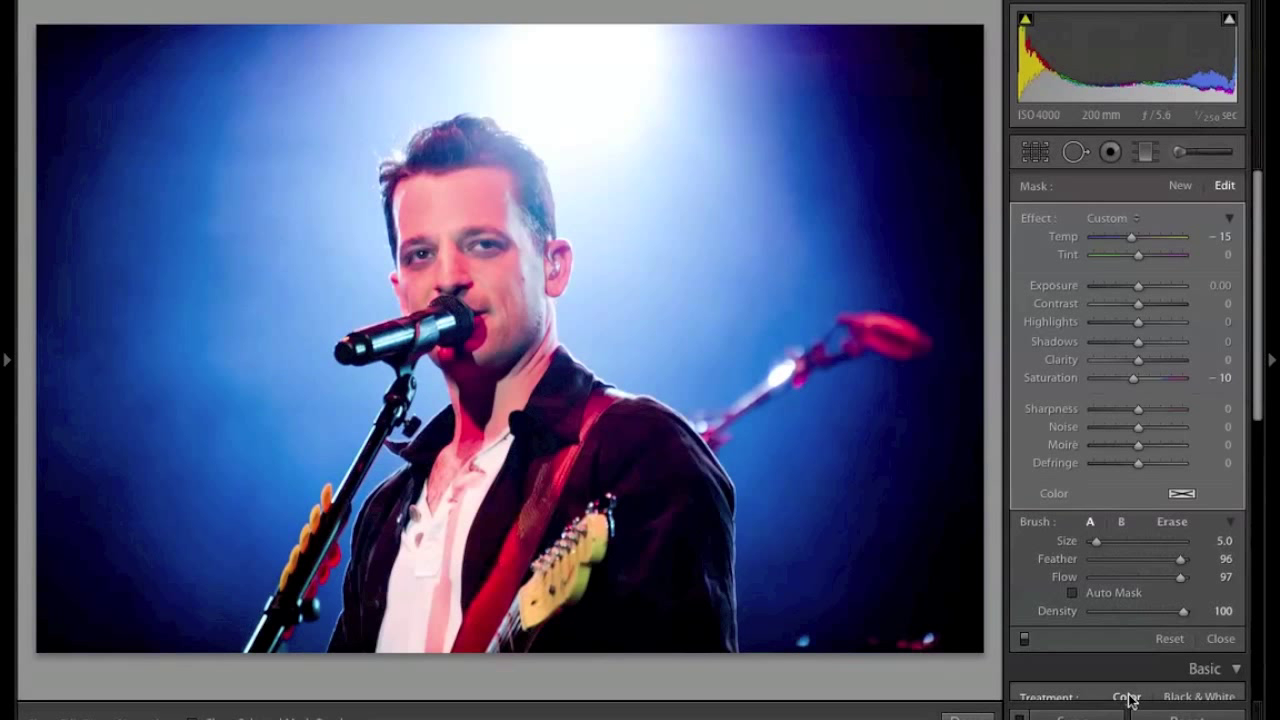
pyautogui.press('Return')
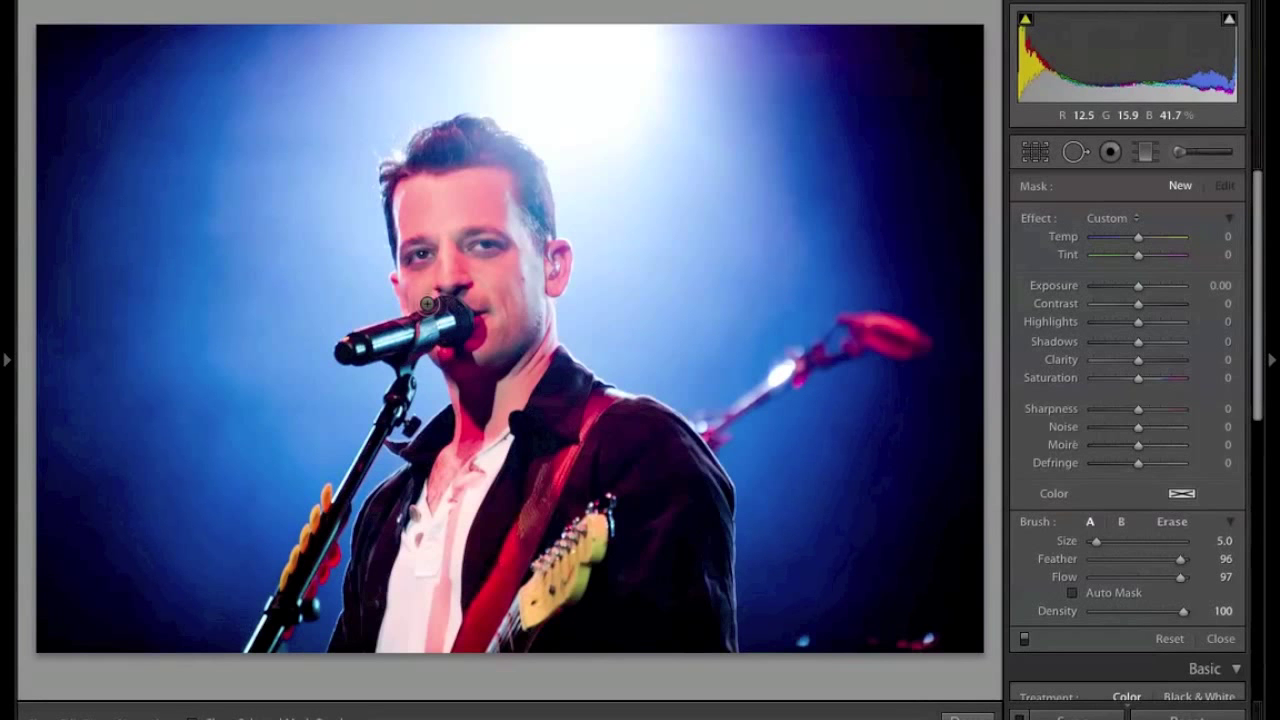
# - Zoom in on the singer's eyes for a new brush adjustment
pyautogui.press('z')
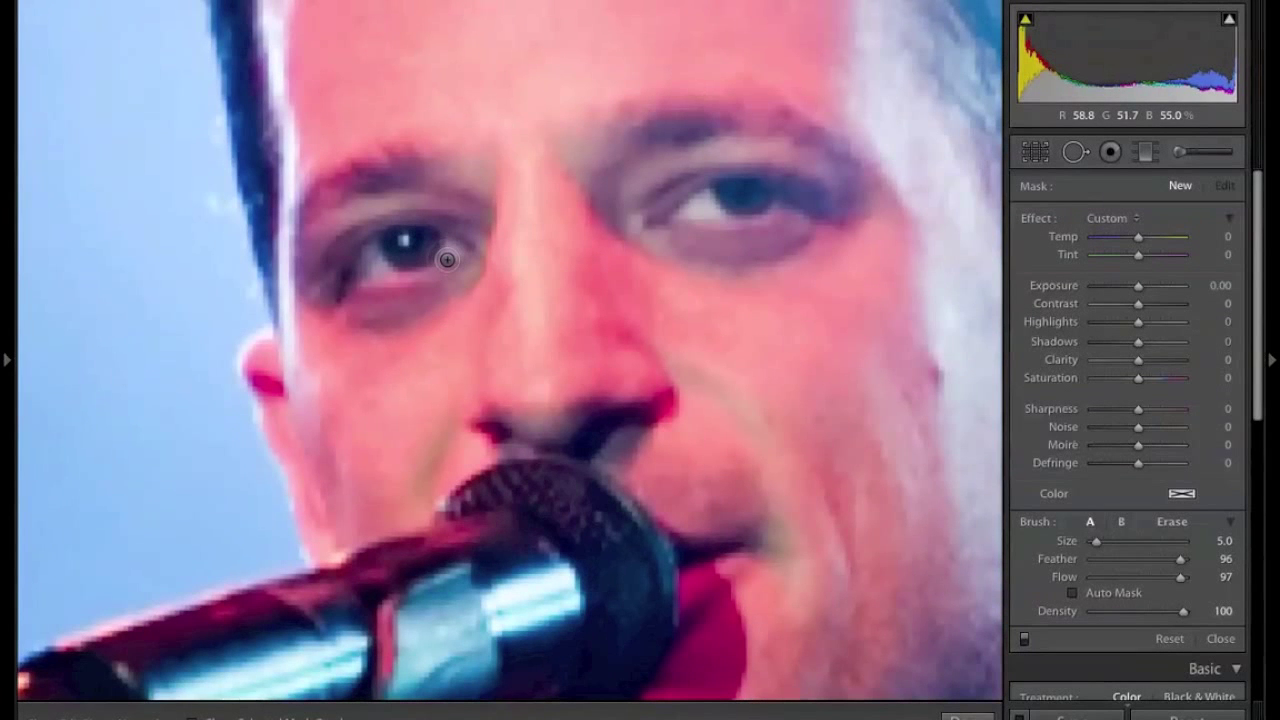